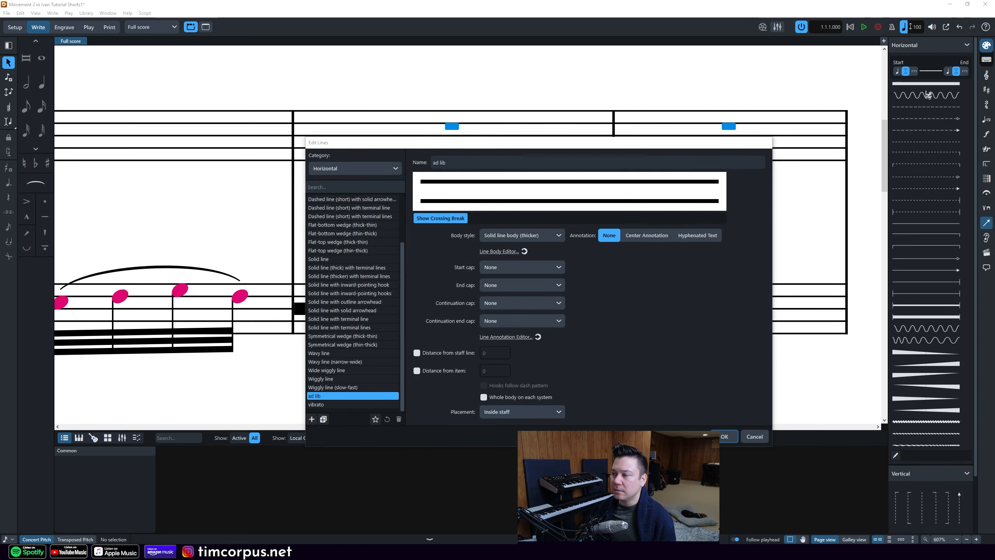
# Set the ad lib horizontal line's body style to Solid line body (thickest) and apply the change.
pyautogui.click(725, 437)
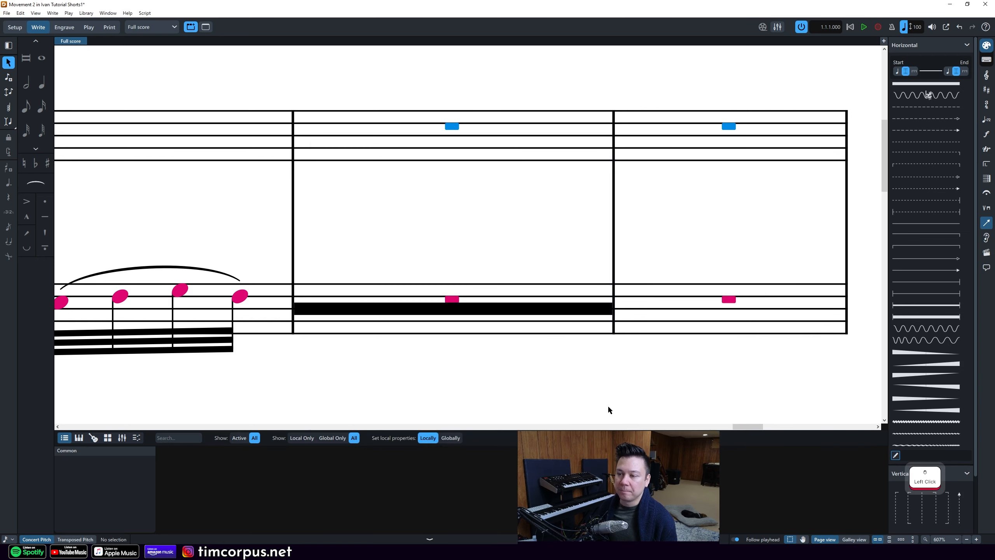
pyautogui.click(359, 309)
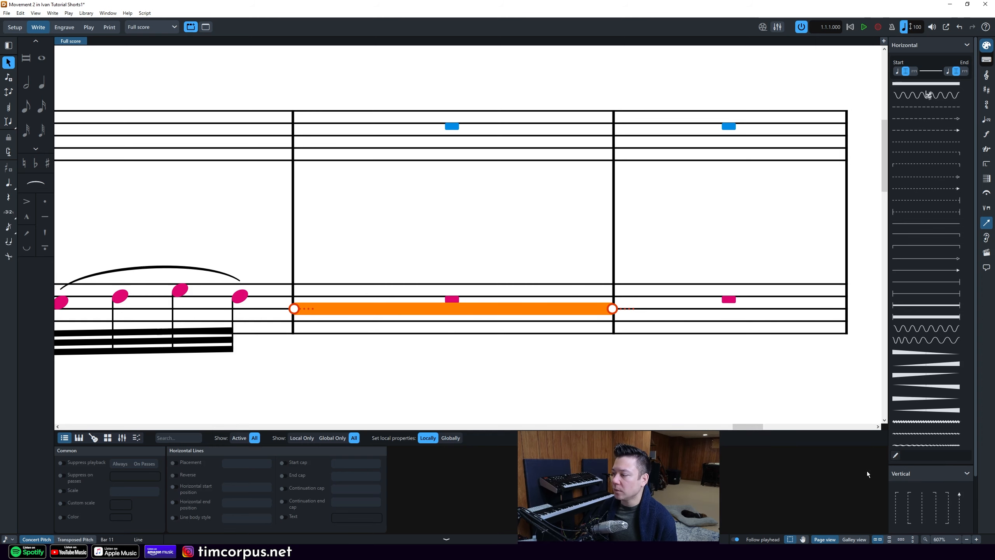
pyautogui.click(895, 456)
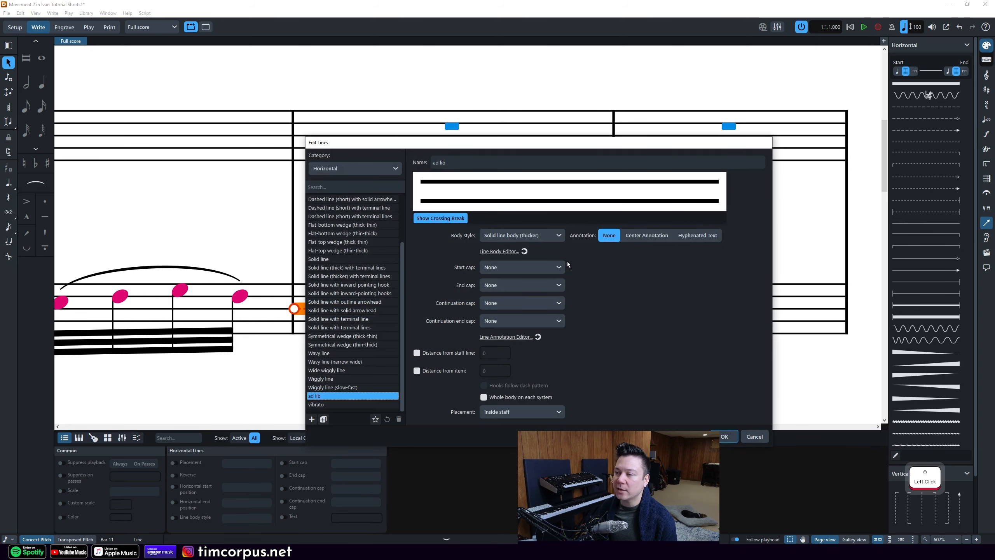
pyautogui.click(552, 233)
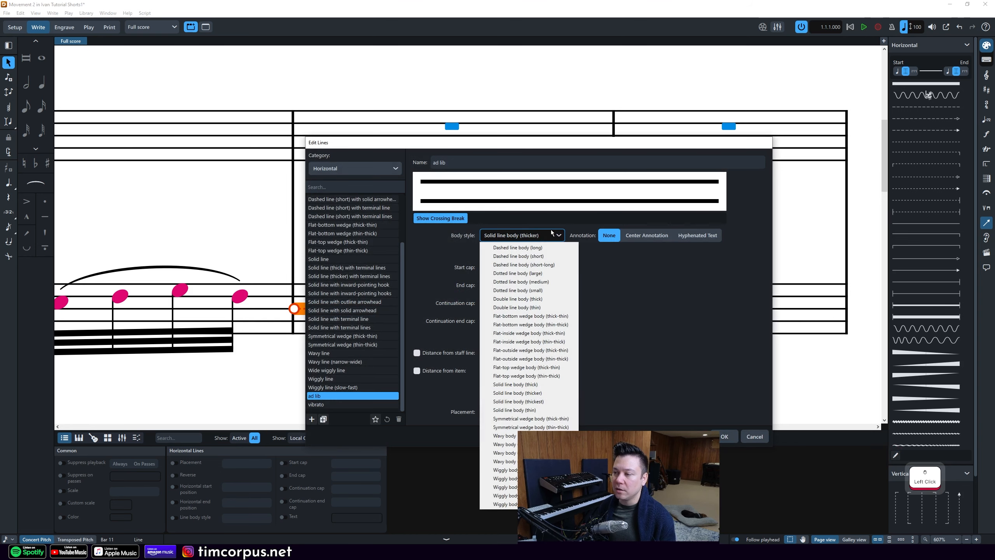
pyautogui.click(527, 401)
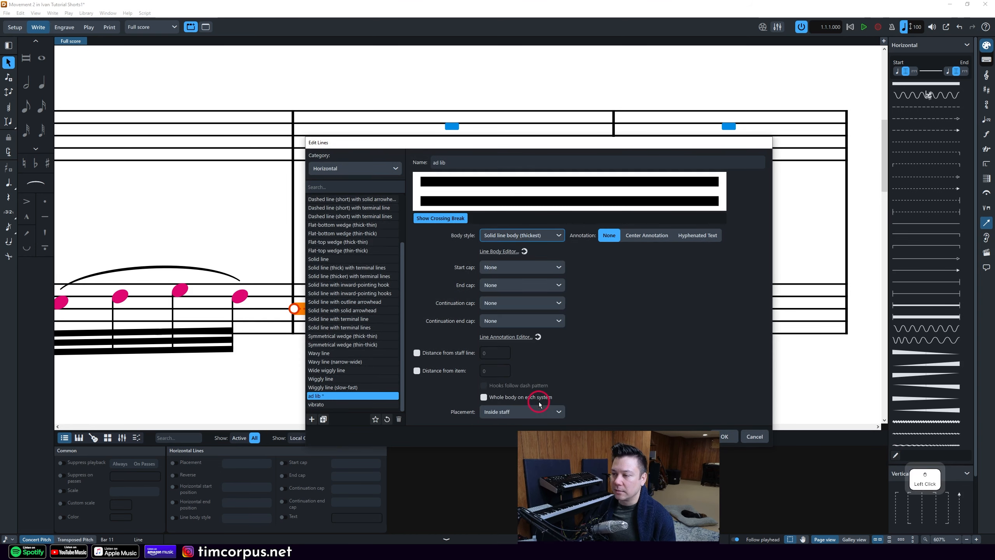
pyautogui.click(657, 347)
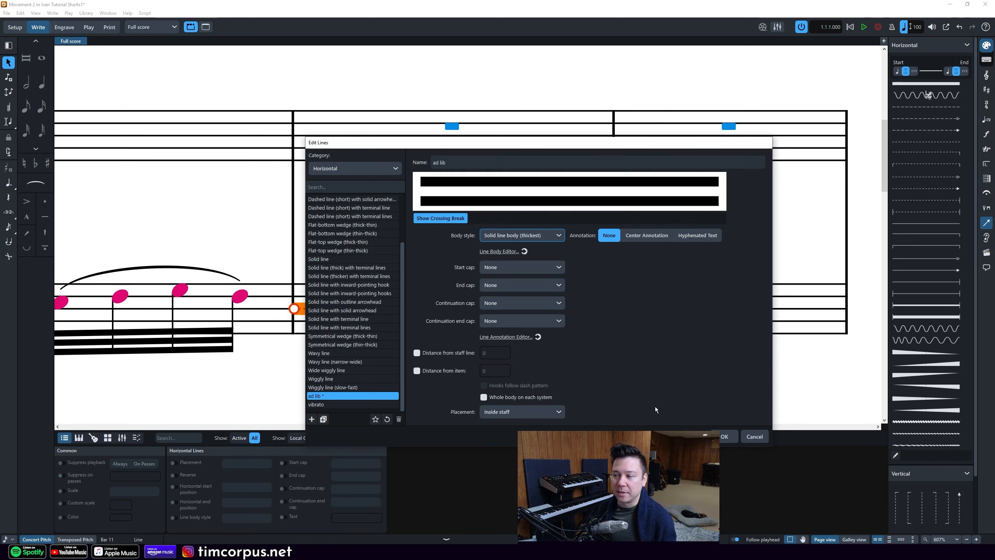
pyautogui.click(724, 436)
pyautogui.click(337, 304)
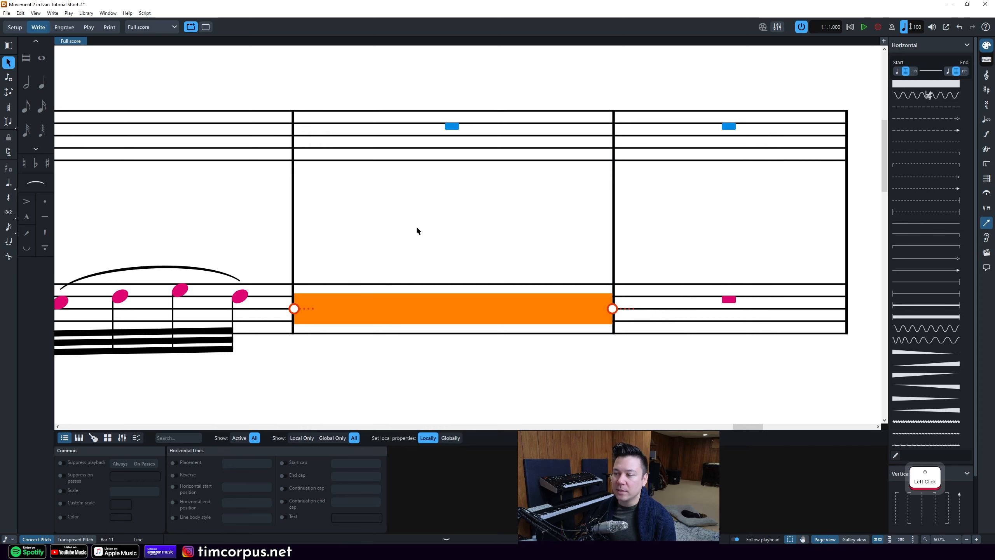
pyautogui.press('Escape')
pyautogui.click(324, 307)
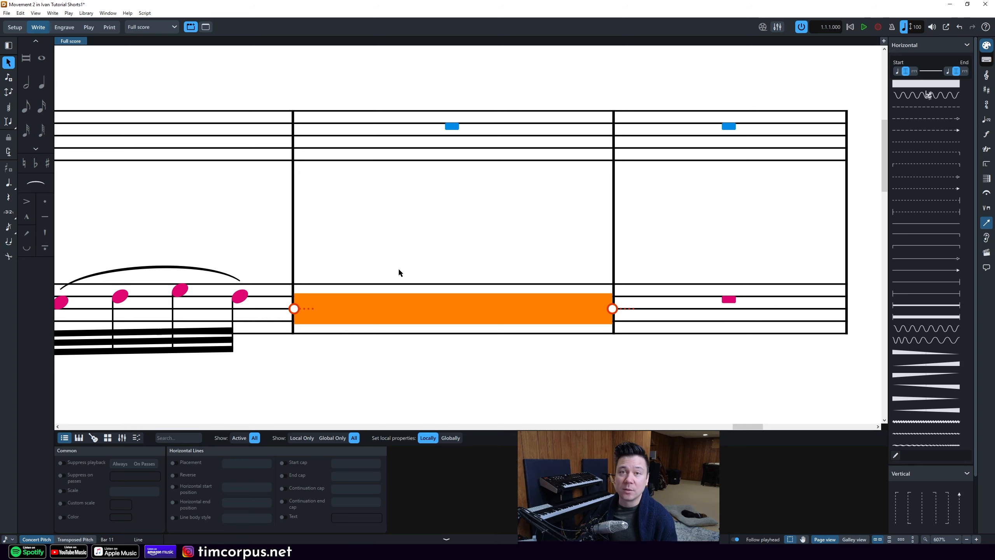
pyautogui.click(426, 268)
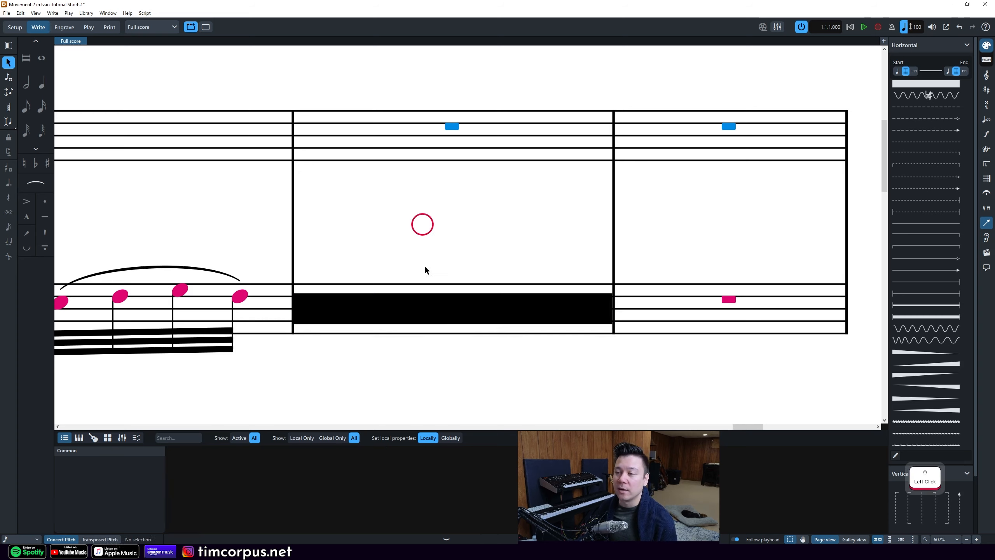
# Using a quarter-note rhythmic grid, lengthen the ad lib line in the piano's bass staff from bar 11 through the end of bar 13.
pyautogui.click(434, 313)
pyautogui.keyDown('ctrl'); pyautogui.scroll(-5, 433, 313); pyautogui.keyUp('ctrl')
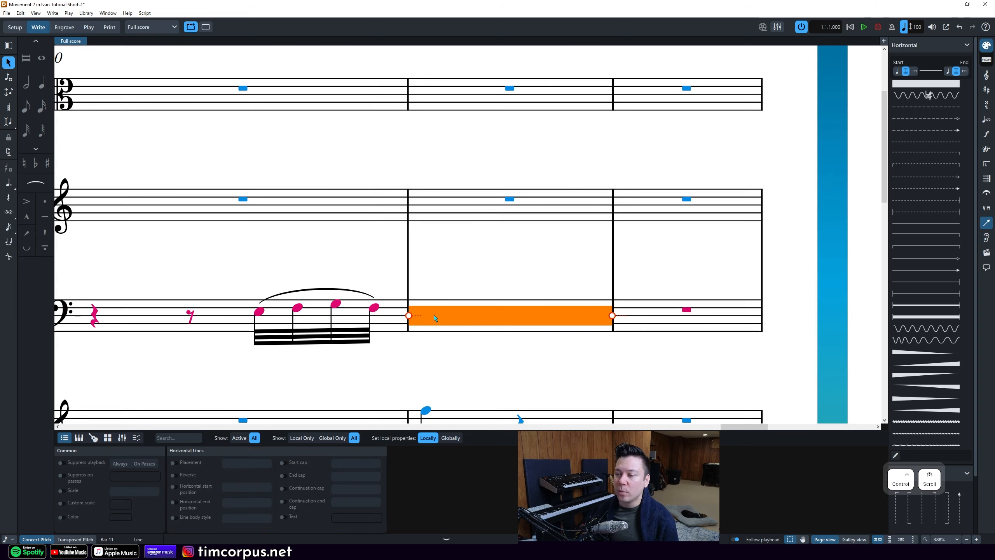
pyautogui.keyDown('ctrl'); pyautogui.scroll(-3, 434, 317); pyautogui.keyUp('ctrl')
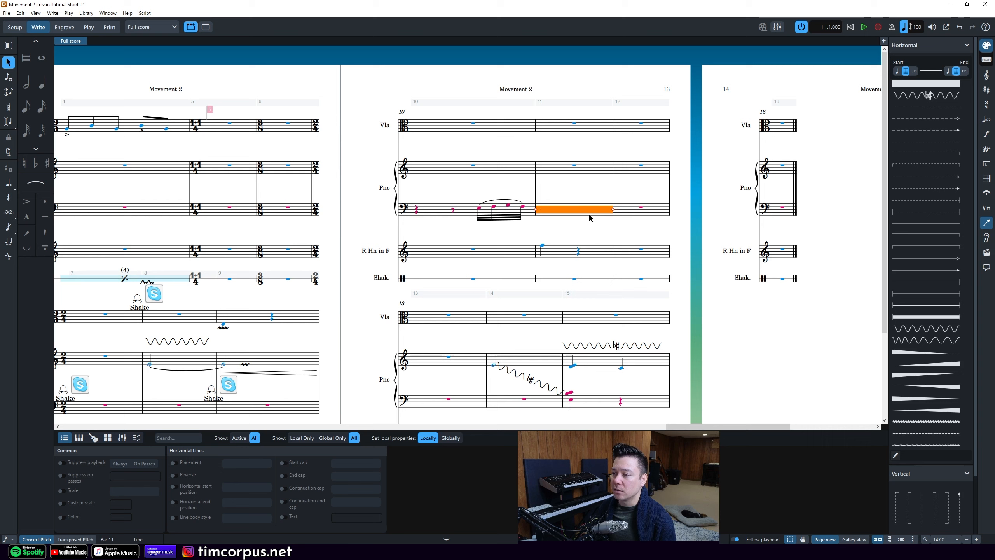
pyautogui.click(9, 540)
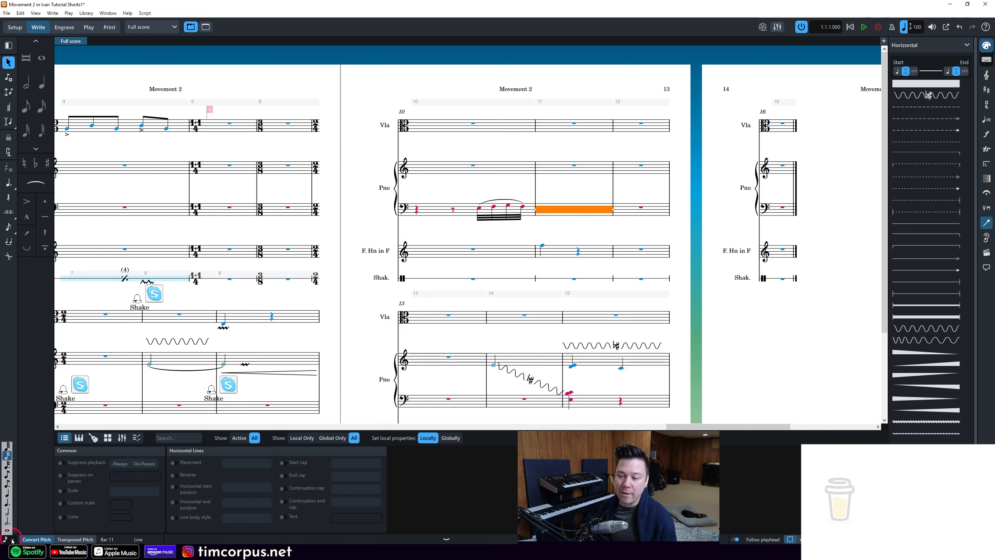
pyautogui.click(9, 503)
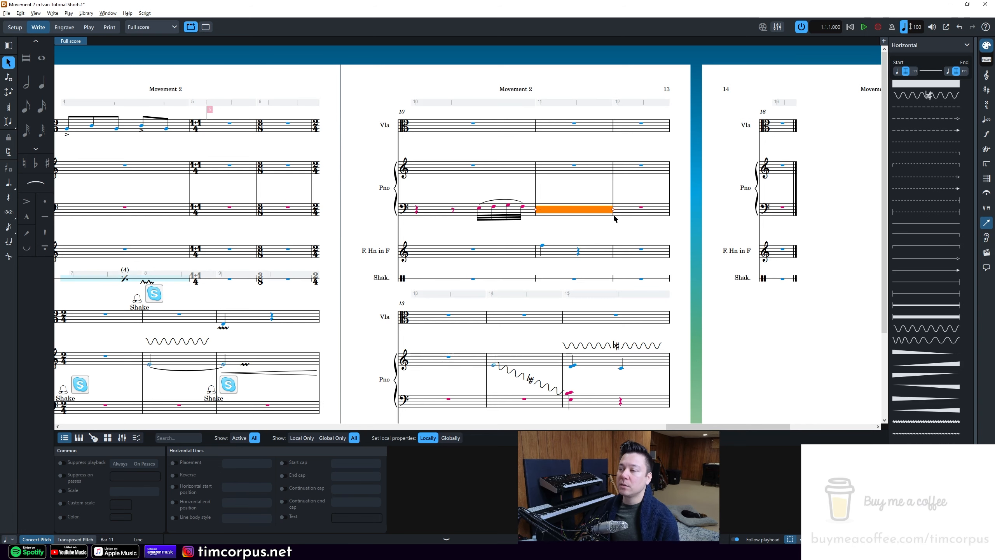
pyautogui.hotkey('shift', 'alt', 'Right')
pyautogui.hotkey('shift', 'alt', 'Right')
pyautogui.hotkey('shift', 'alt', 'Right')
pyautogui.hotkey('shift', 'alt', 'Right')
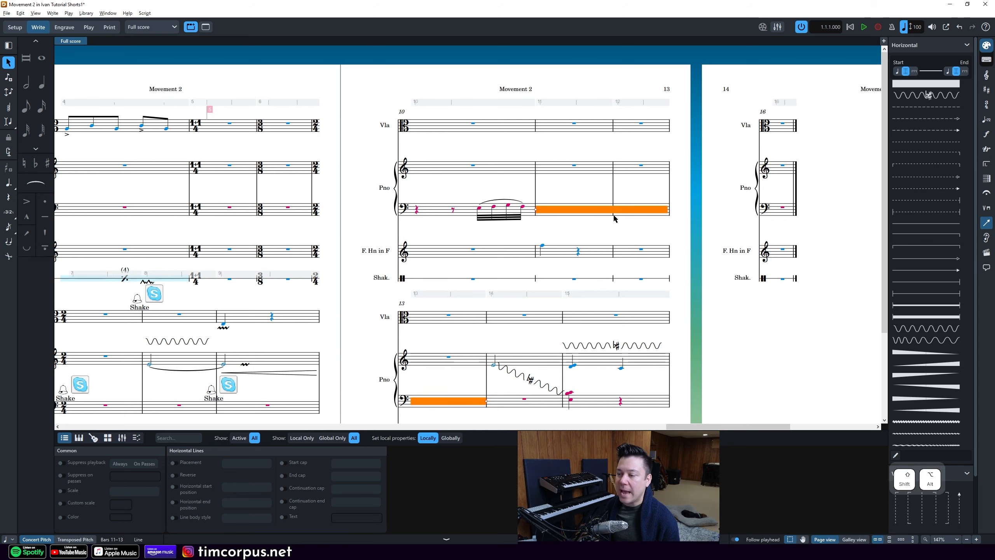
pyautogui.click(581, 179)
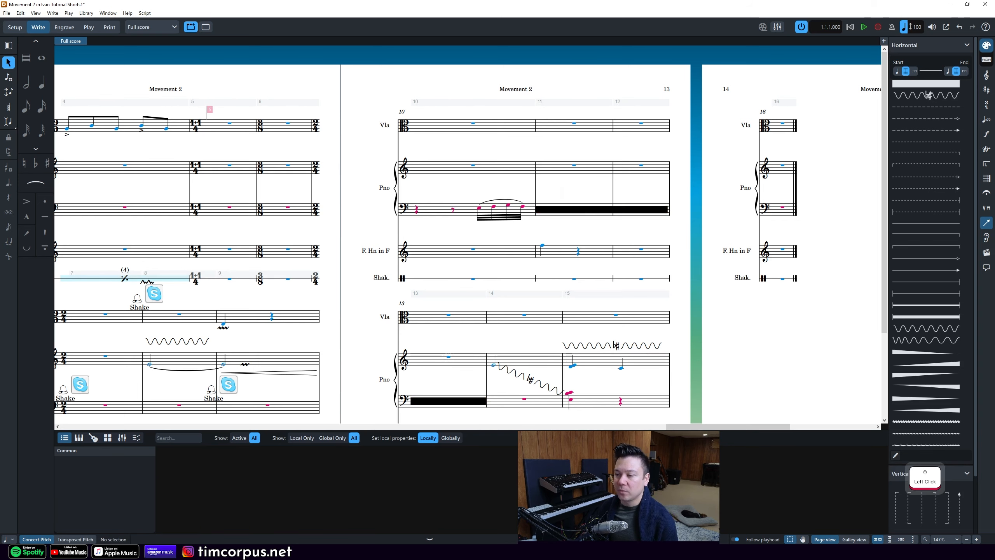
# Give the ad lib line a Hyphenated Text annotation with the syllables "ad lib".
pyautogui.scroll(-3, 682, 360)
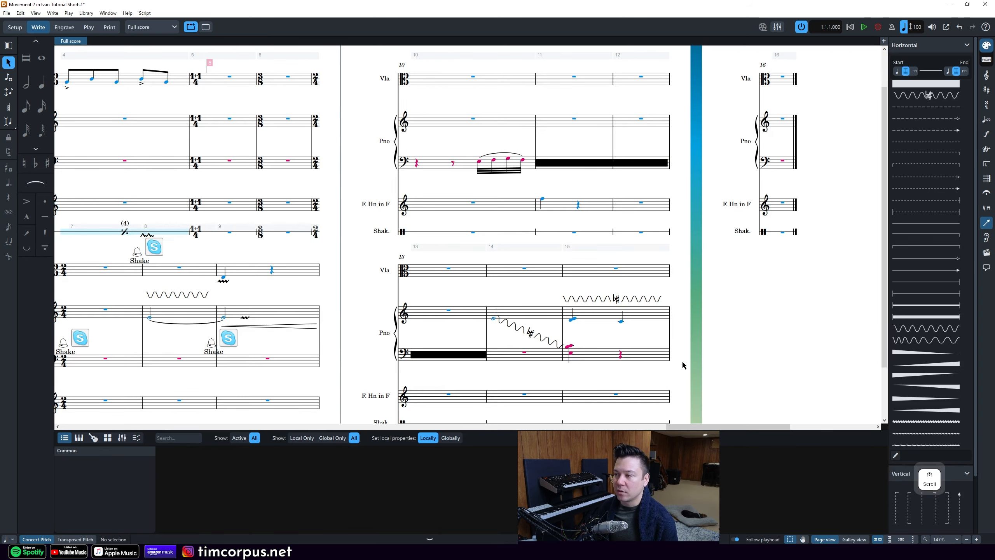
pyautogui.click(648, 161)
pyautogui.click(895, 456)
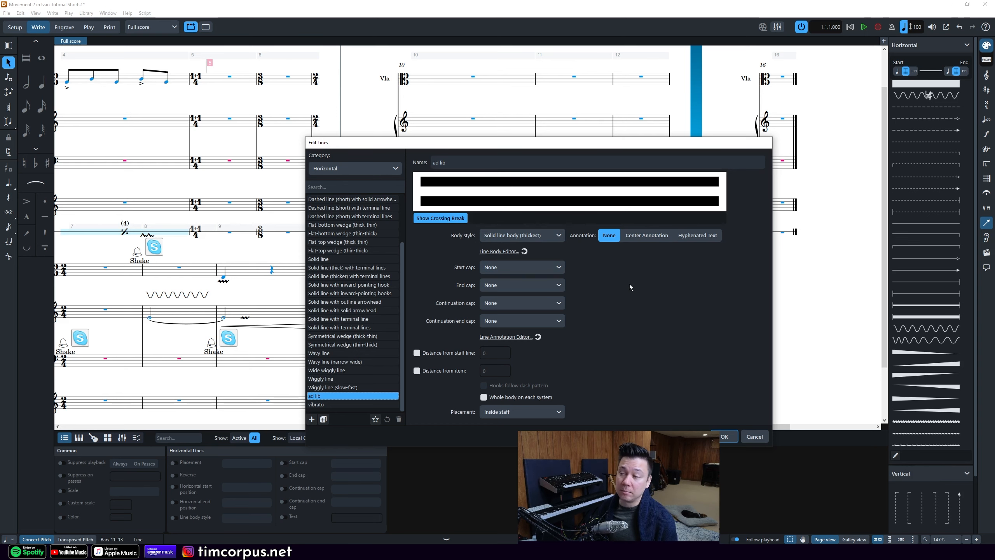
pyautogui.click(609, 236)
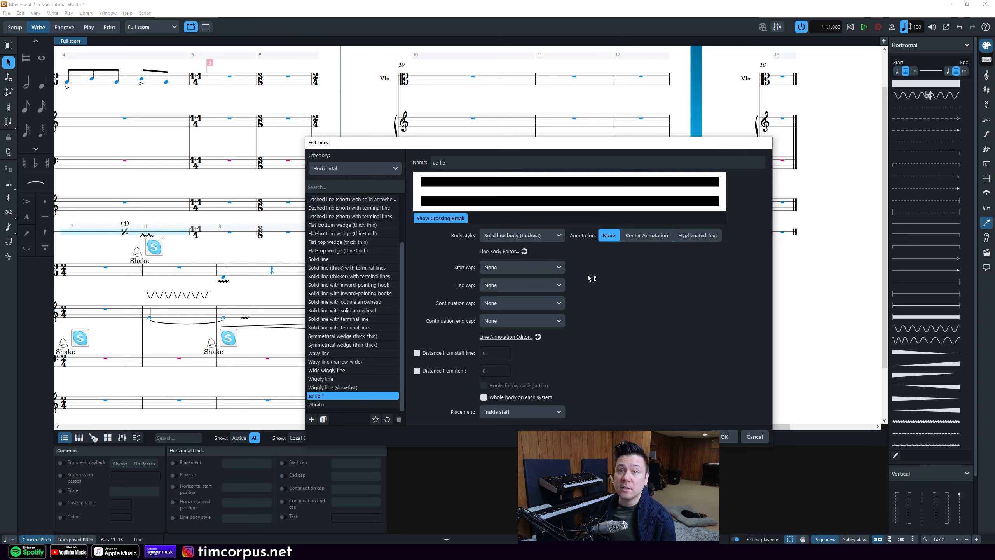
pyautogui.click(697, 235)
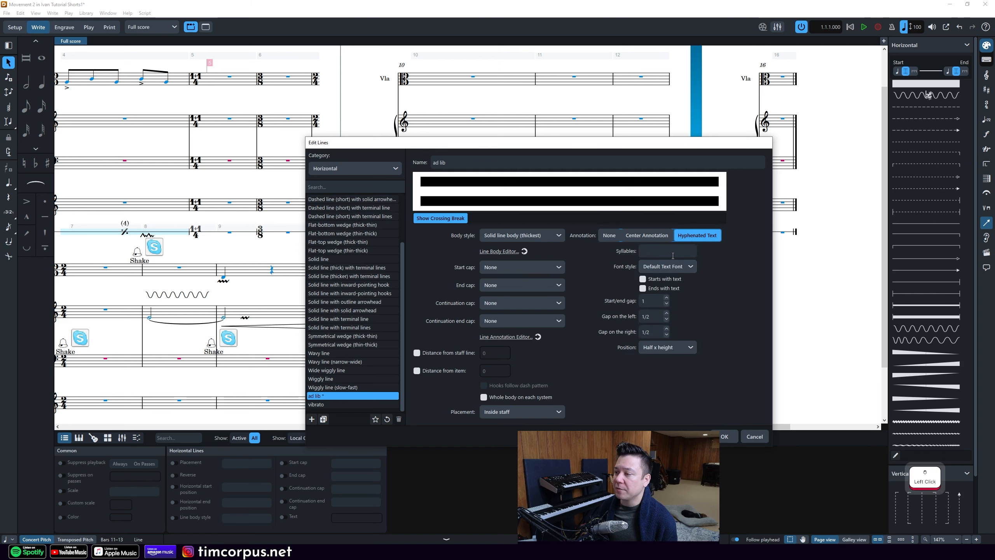
pyautogui.click(673, 251)
pyautogui.write('ad lib')
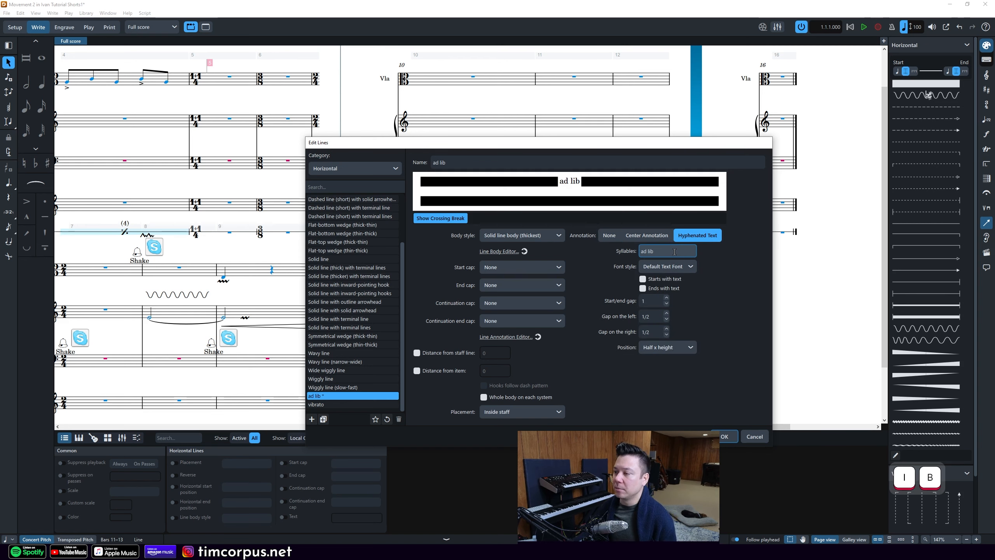
# Make the ad lib line start with its annotation text and apply the line changes to the score.
pyautogui.click(731, 294)
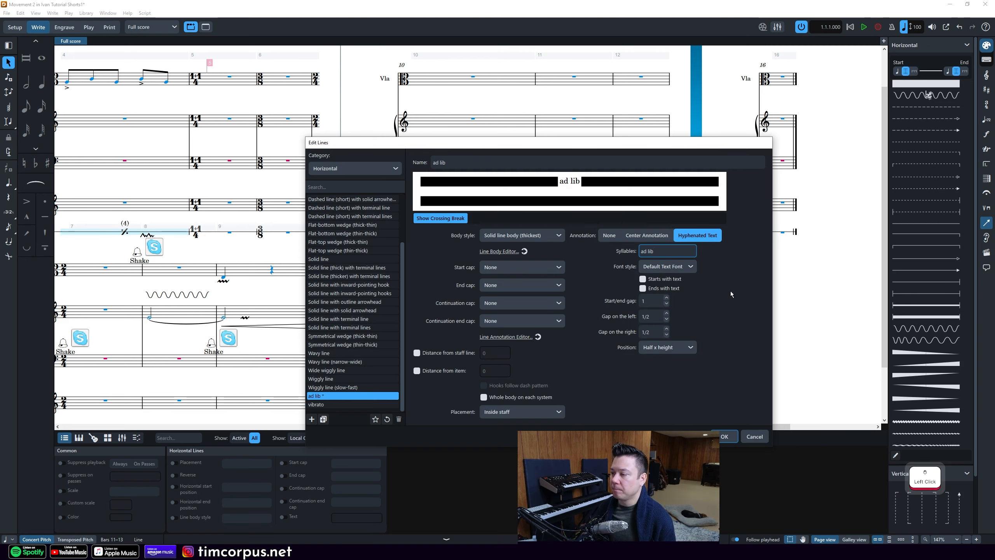
pyautogui.click(642, 279)
pyautogui.click(724, 436)
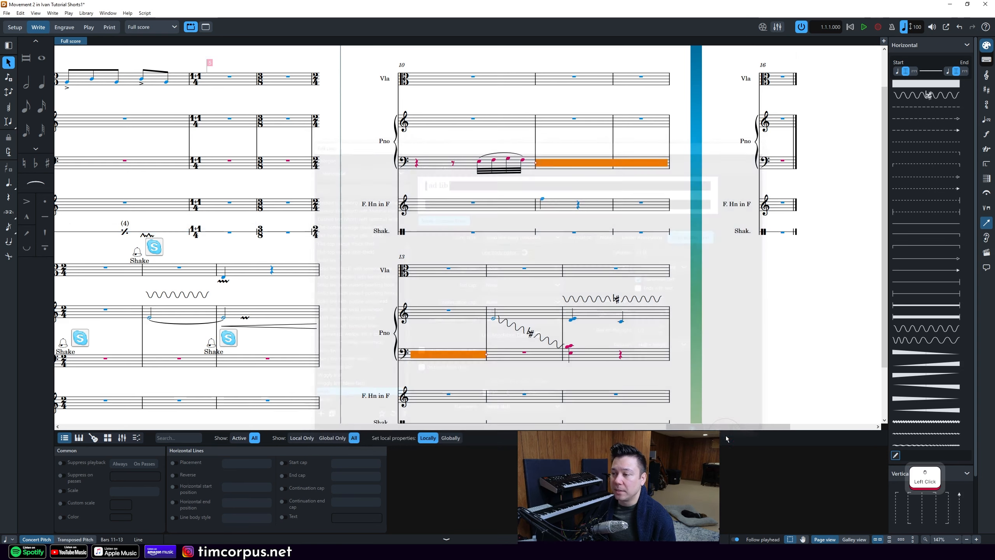
pyautogui.click(571, 145)
pyautogui.scroll(3, 572, 145)
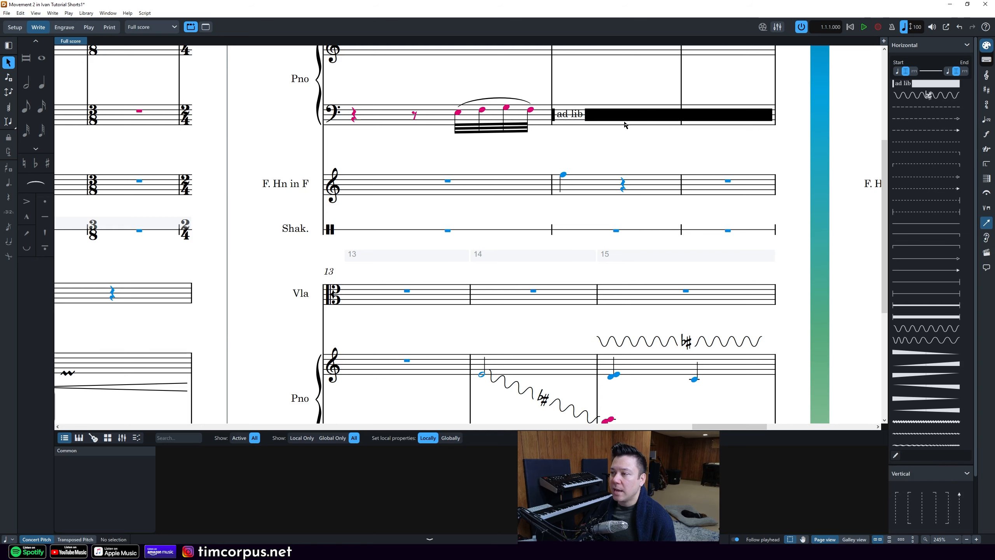
pyautogui.scroll(-2, 647, 117)
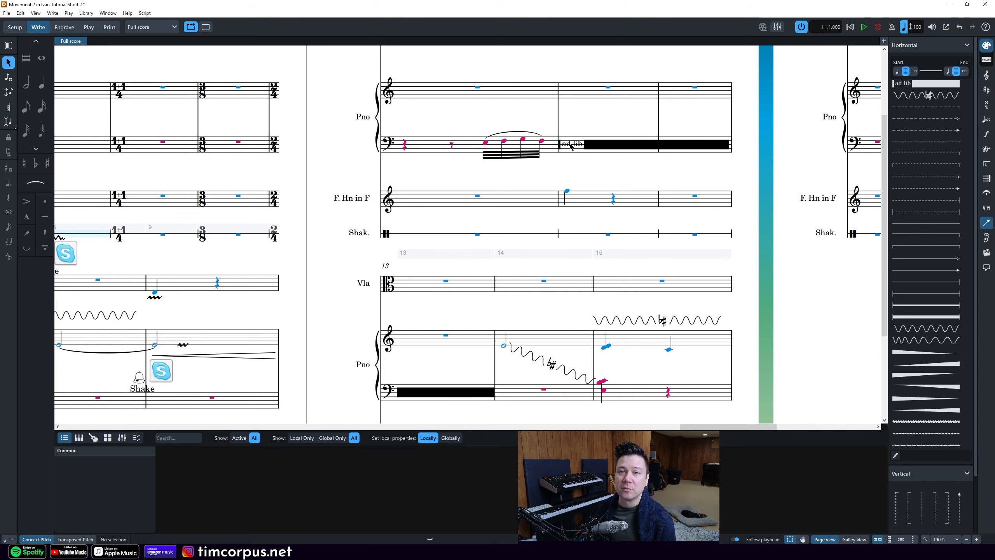
# Reopen the ad lib line's definition and switch its annotation type to Center Annotation.
pyautogui.click(612, 148)
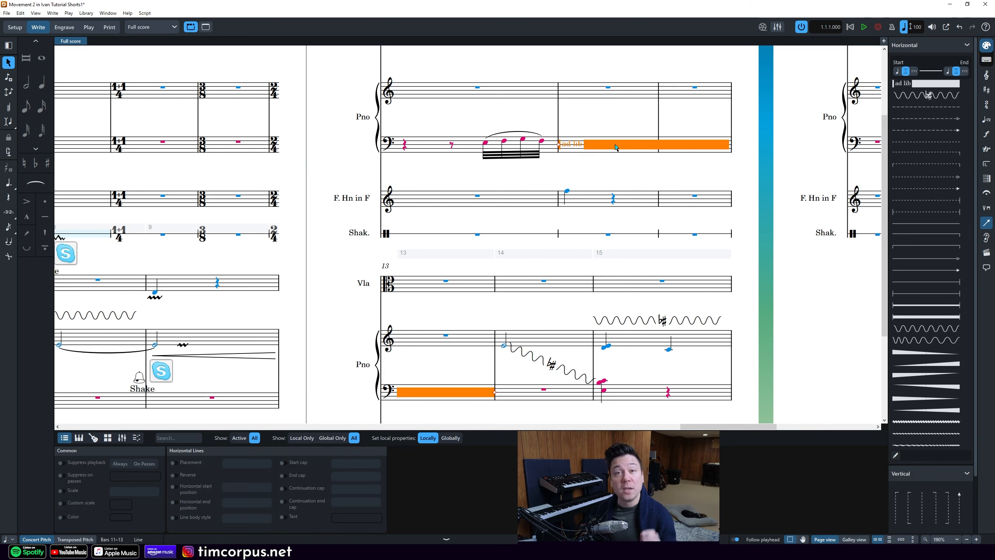
pyautogui.click(896, 456)
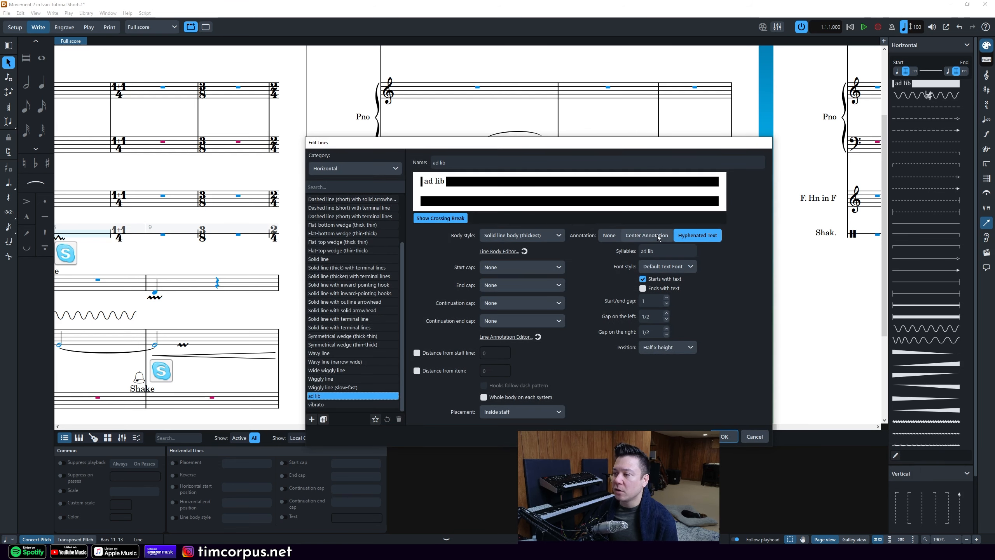
pyautogui.click(637, 236)
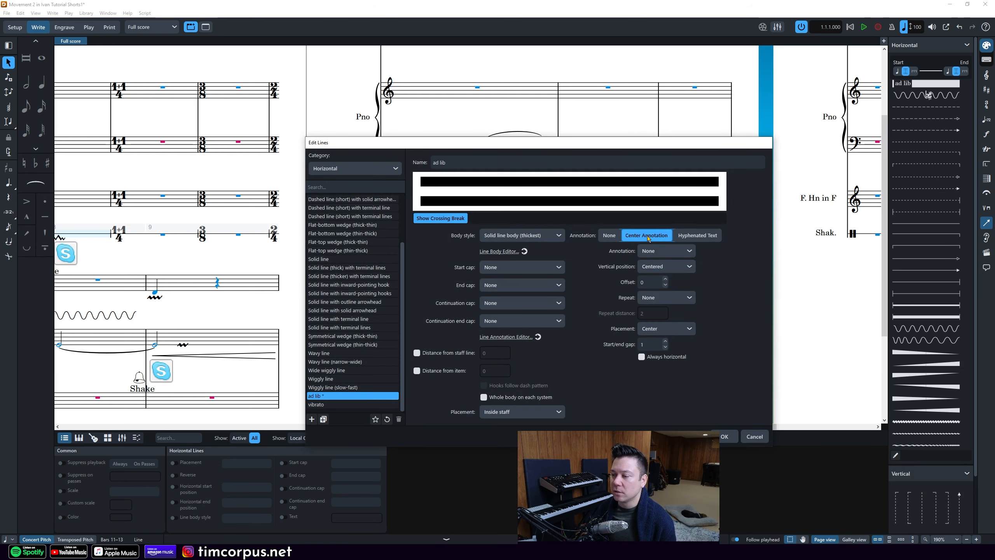
# Create a new line annotation in the Music Symbol category.
pyautogui.click(525, 338)
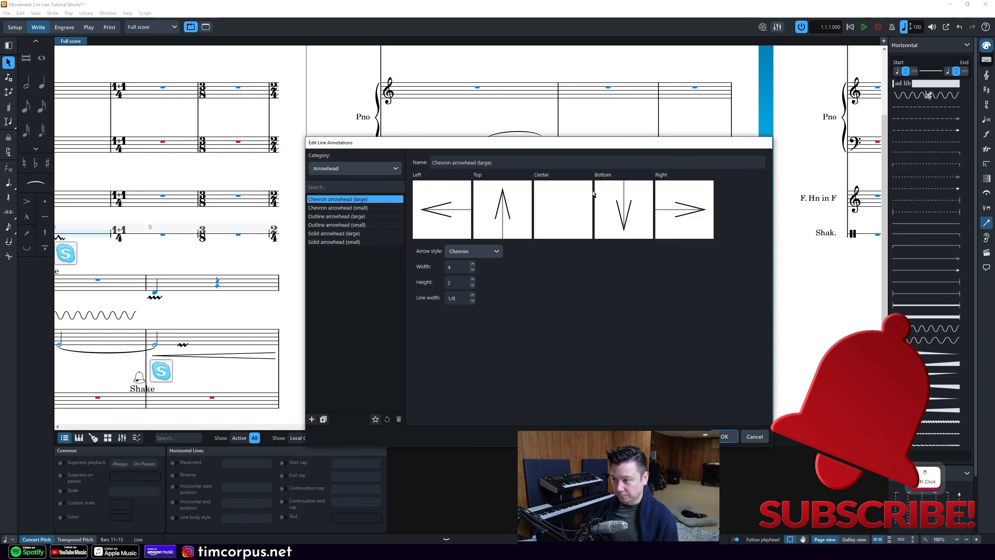
pyautogui.click(354, 168)
pyautogui.click(353, 198)
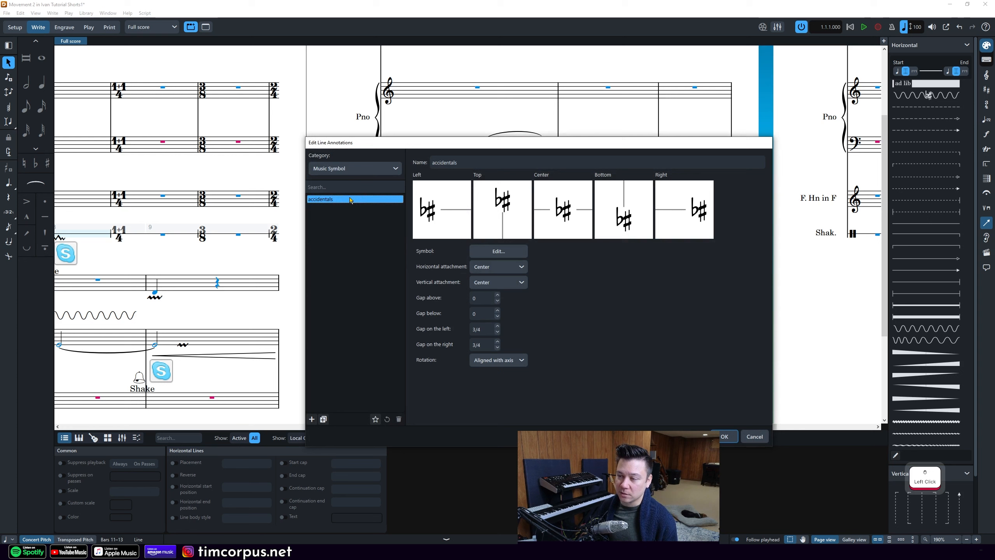
pyautogui.click(311, 419)
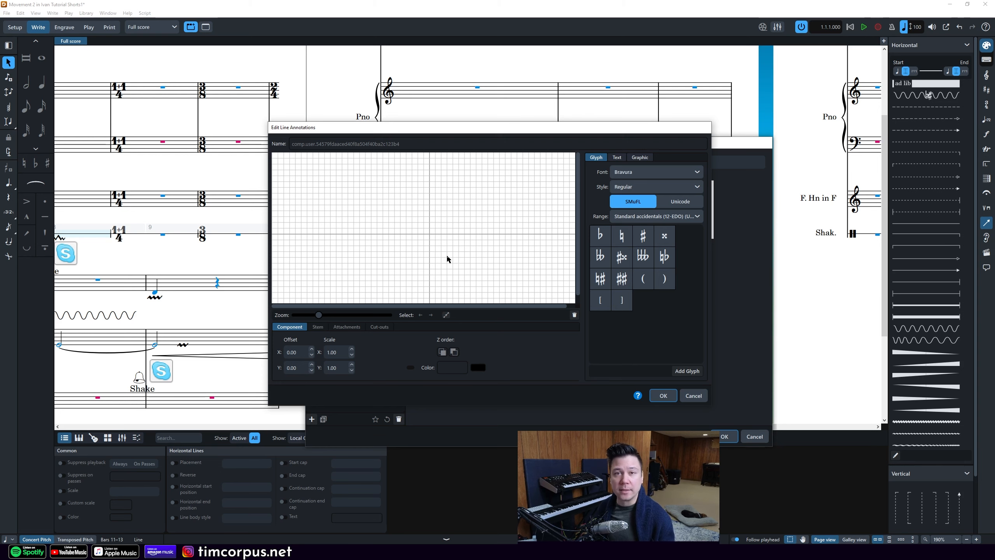
# Set the SMuFL glyph range for the new annotation symbol to Beamed groups of notes.
pyautogui.click(617, 216)
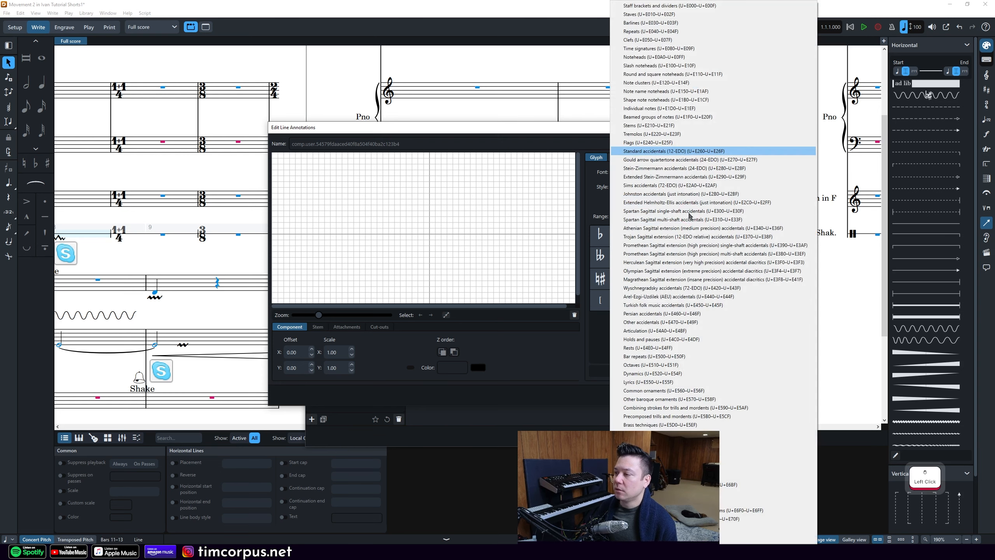
pyautogui.click(611, 211)
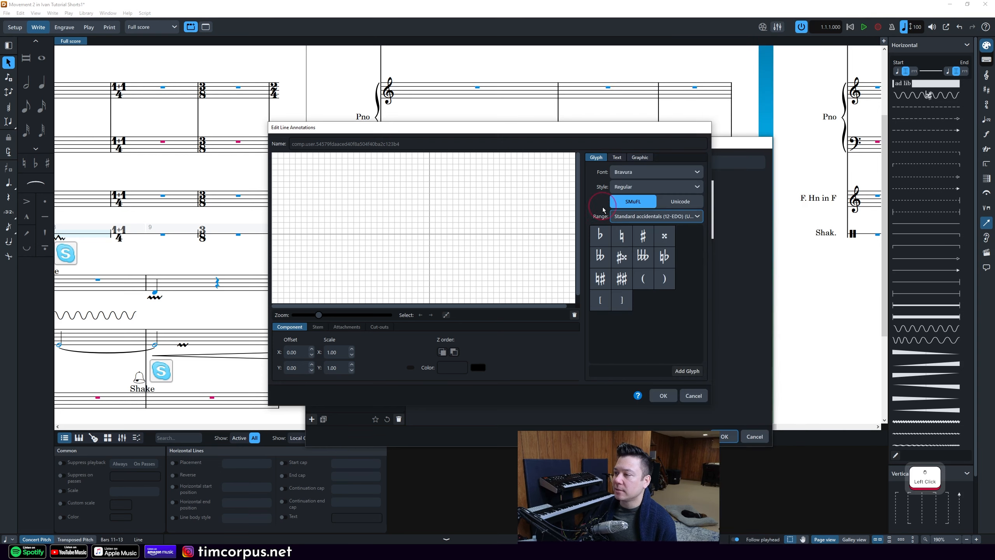
pyautogui.click(629, 219)
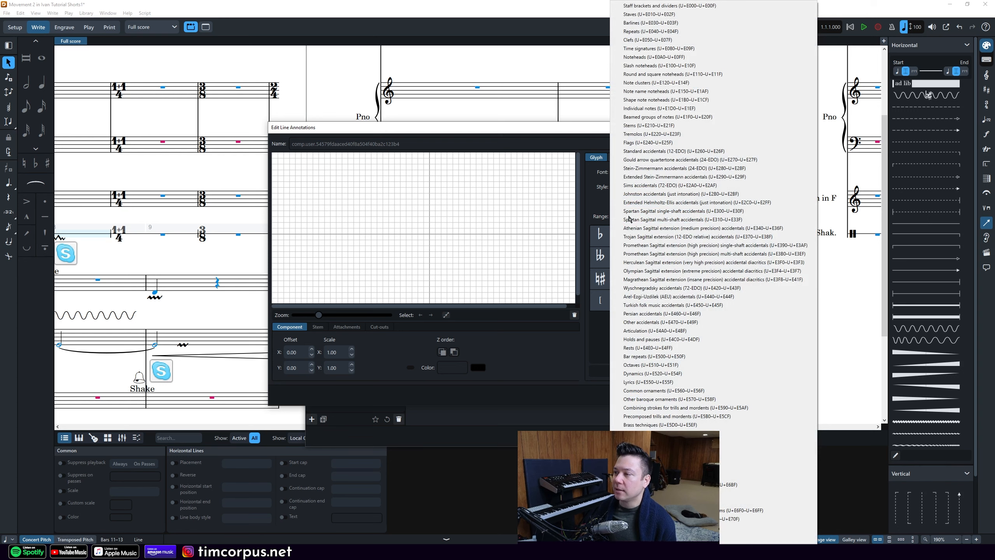
pyautogui.click(641, 117)
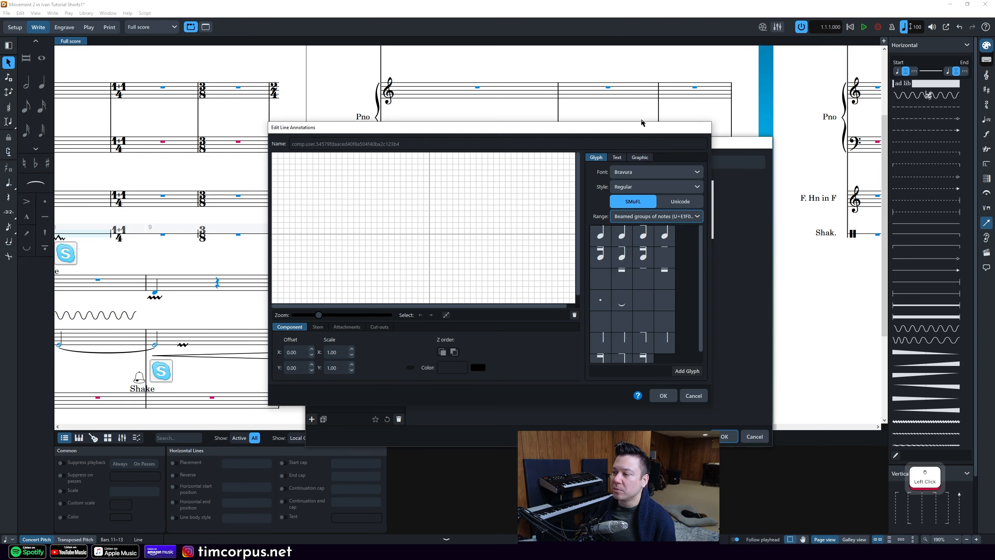
pyautogui.scroll(2, 643, 275)
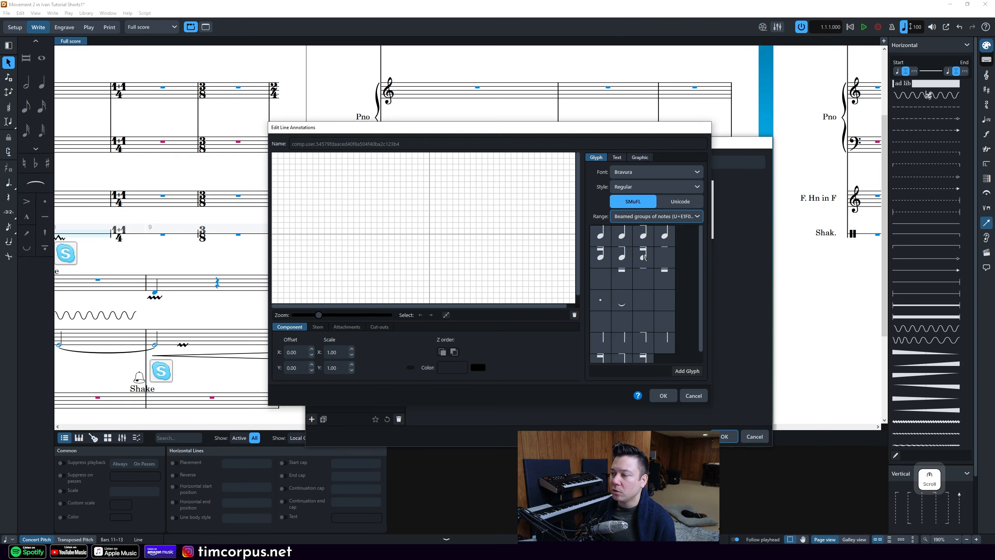
# Build the annotation symbol from a stemmed black note followed by a black note with three beams, and confirm it.
pyautogui.doubleClick(625, 234)
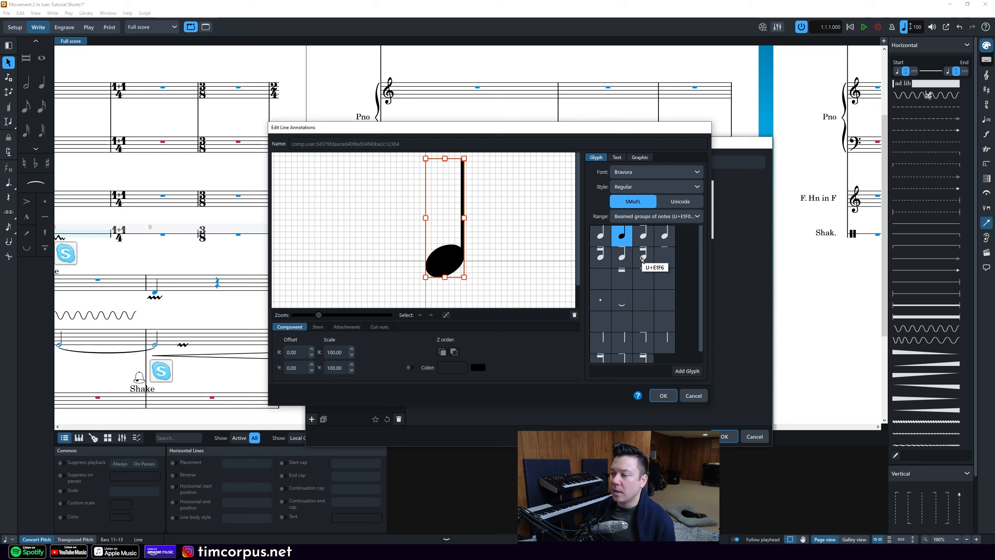
pyautogui.doubleClick(643, 257)
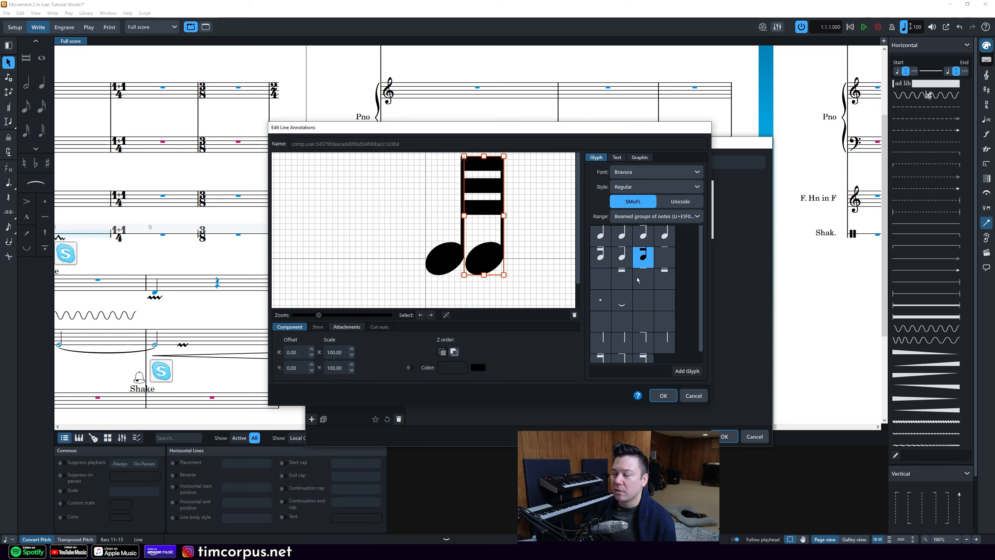
pyautogui.click(689, 261)
pyautogui.click(663, 396)
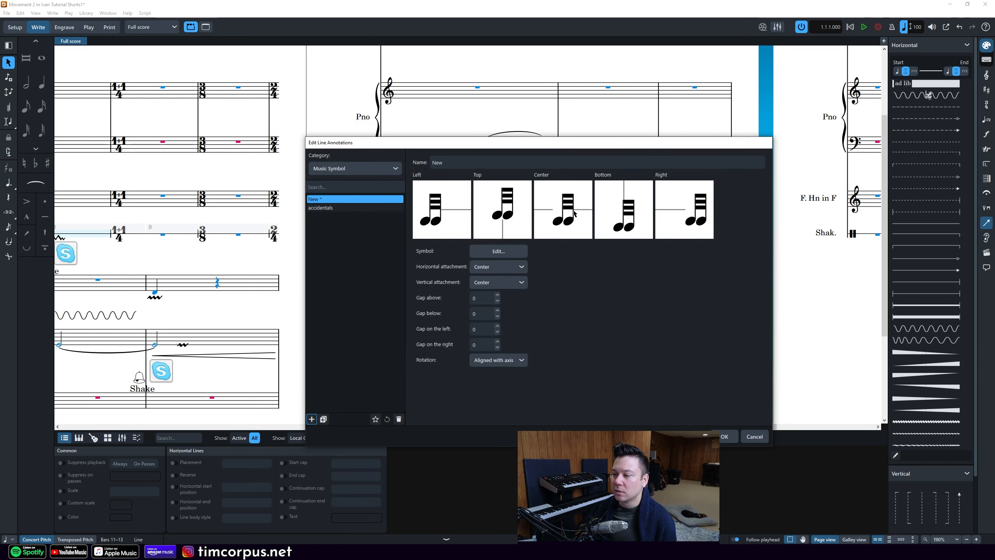
# Set the symbol annotation's right gap to 3/4, name it 32nd, and save it.
pyautogui.click(474, 344)
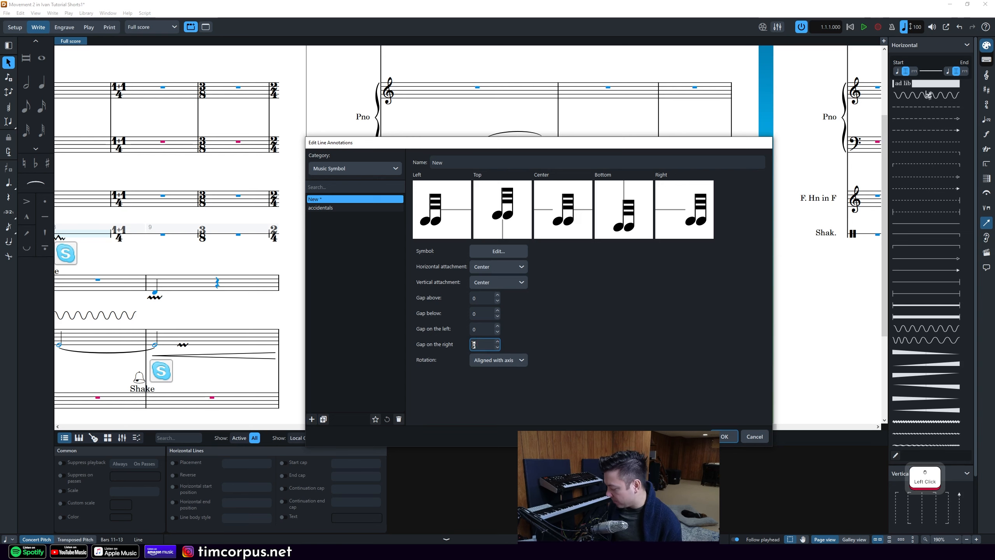
pyautogui.write('1/4')
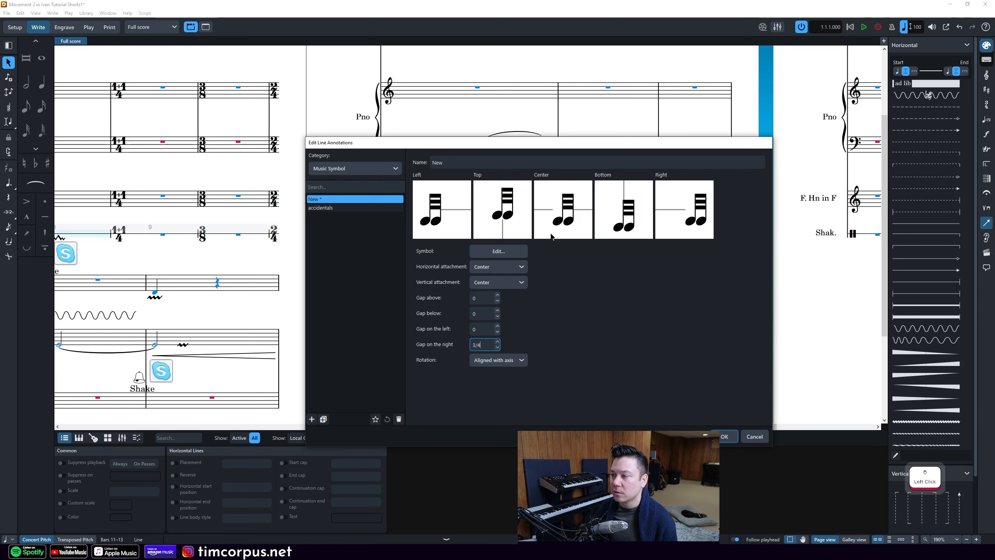
pyautogui.click(482, 329)
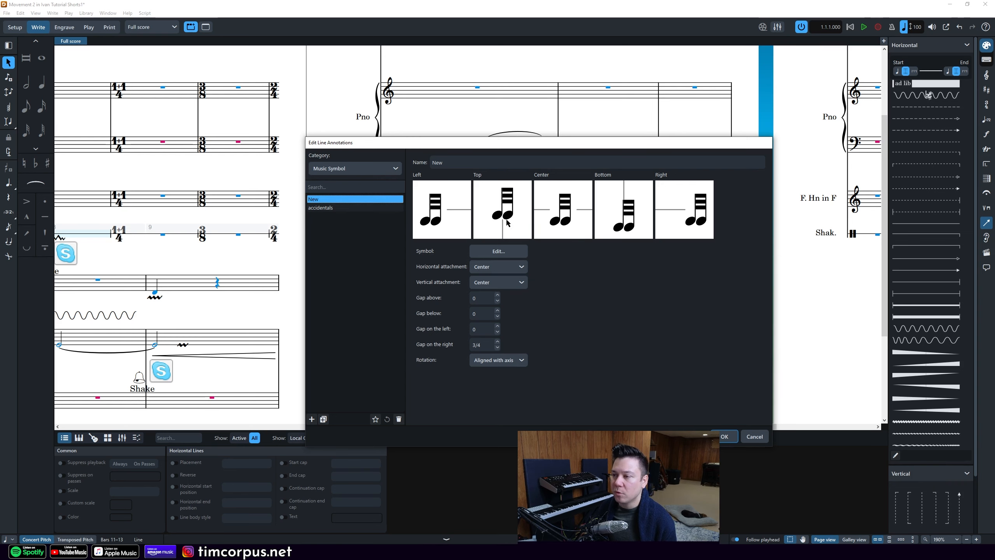
pyautogui.click(468, 166)
pyautogui.write('32nd')
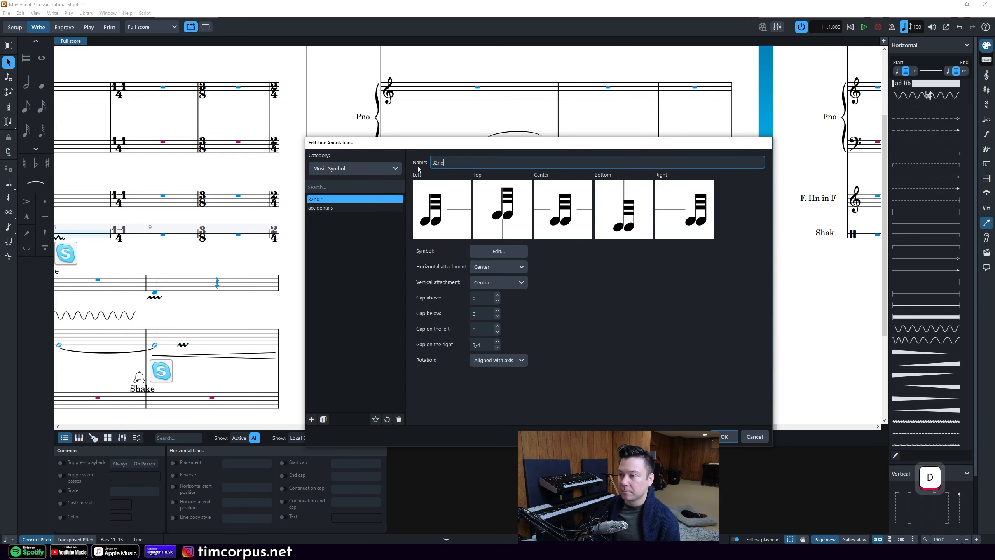
pyautogui.click(662, 321)
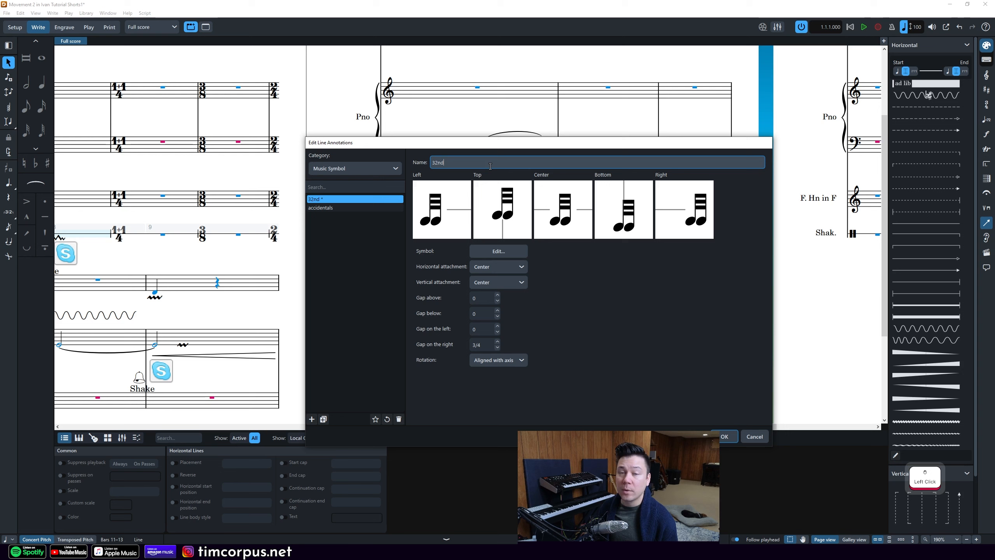
pyautogui.click(726, 437)
# Assign the 32nd symbol as the ad lib line's center annotation.
pyautogui.click(661, 235)
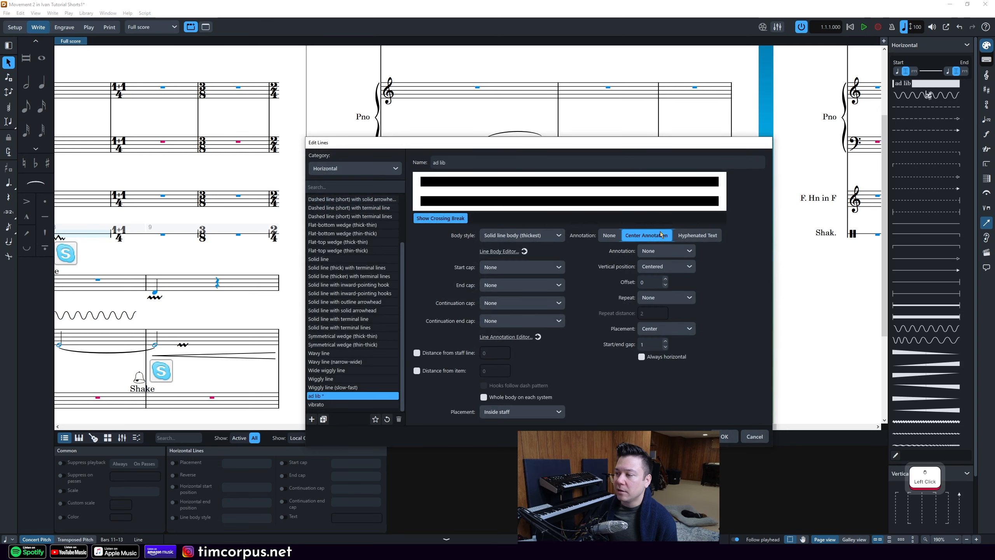
pyautogui.click(663, 251)
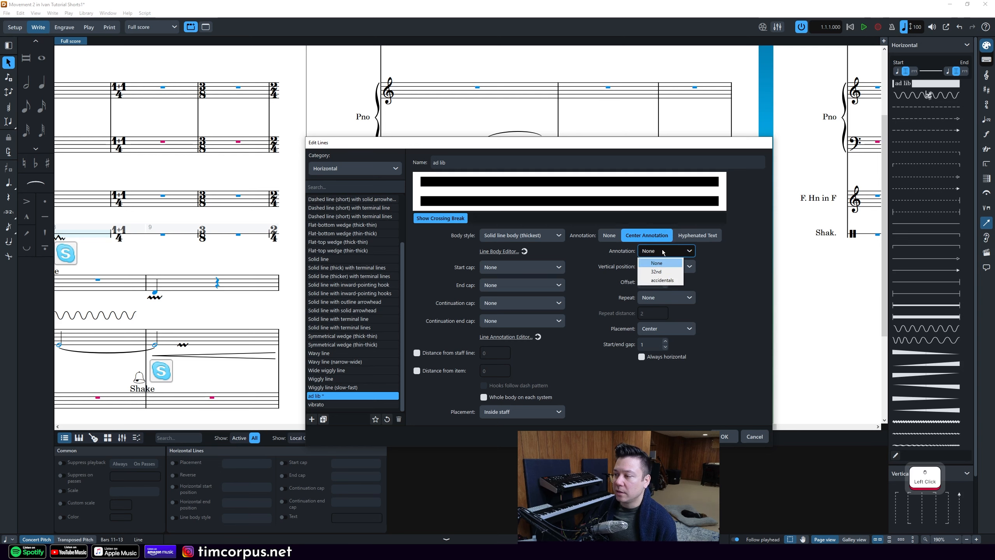
pyautogui.click(656, 271)
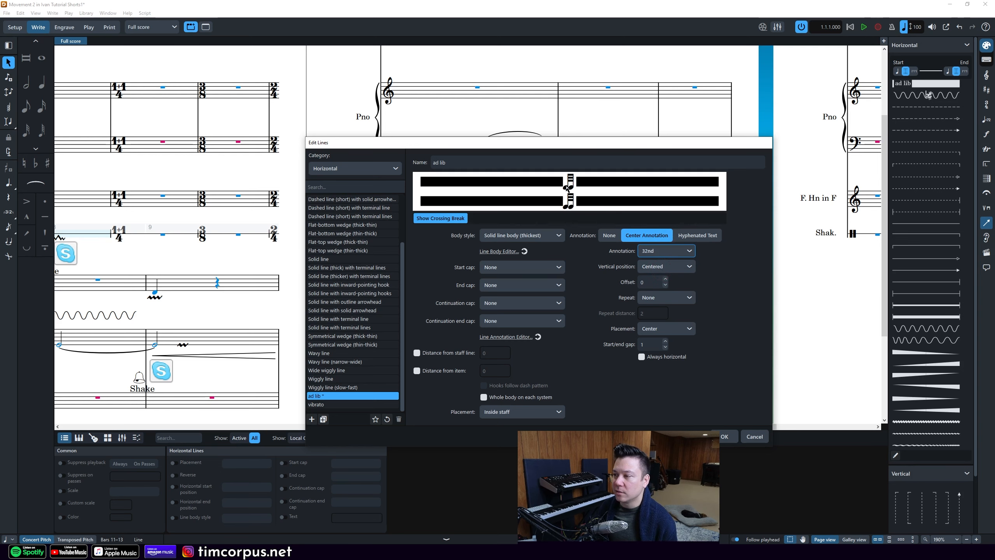
# Reopen the 32nd music symbol annotation, set its left gap to 3/4, and save it.
pyautogui.click(583, 264)
pyautogui.click(523, 337)
pyautogui.click(365, 169)
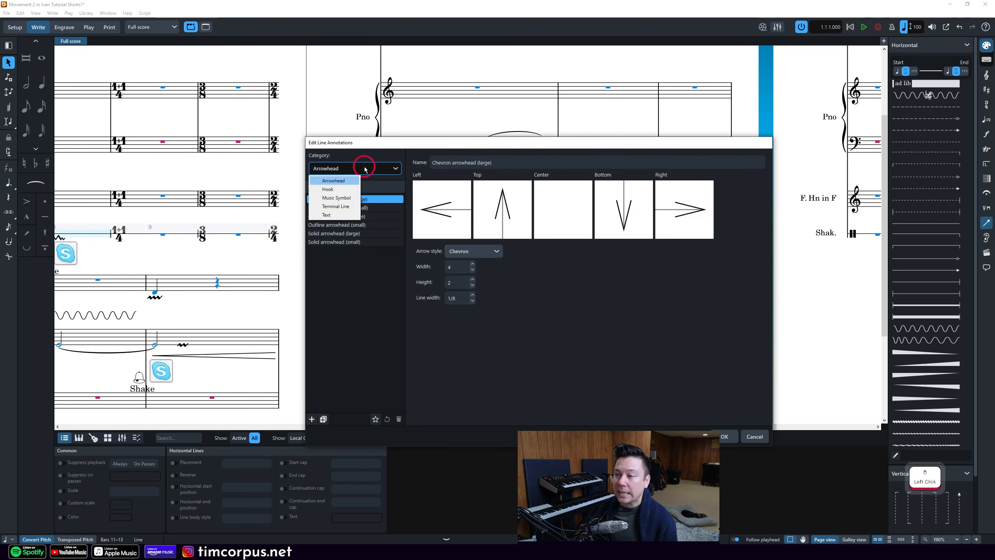
pyautogui.click(336, 197)
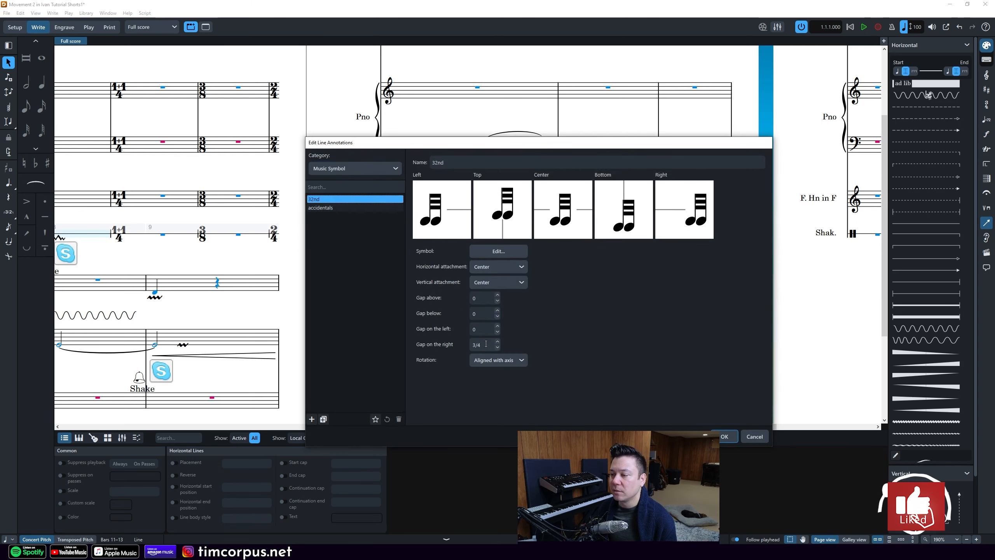
pyautogui.click(497, 326)
pyautogui.click(497, 326)
pyautogui.click(497, 326)
pyautogui.click(498, 326)
pyautogui.click(497, 326)
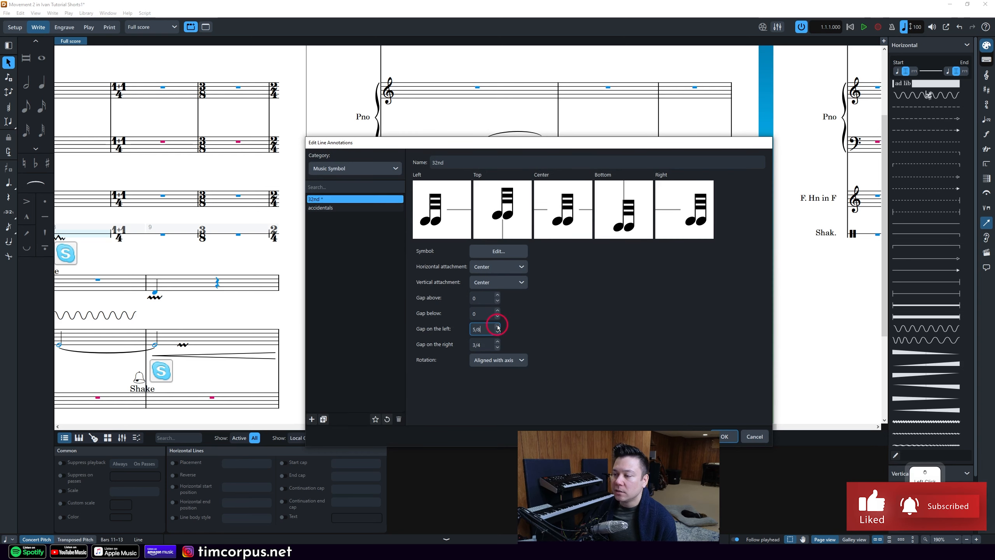
pyautogui.click(497, 326)
pyautogui.click(579, 304)
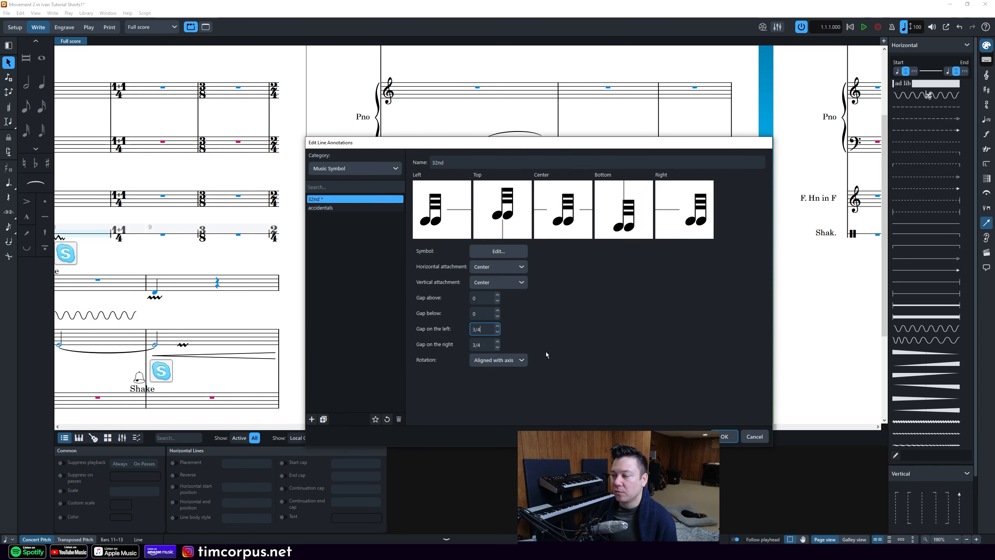
pyautogui.click(726, 436)
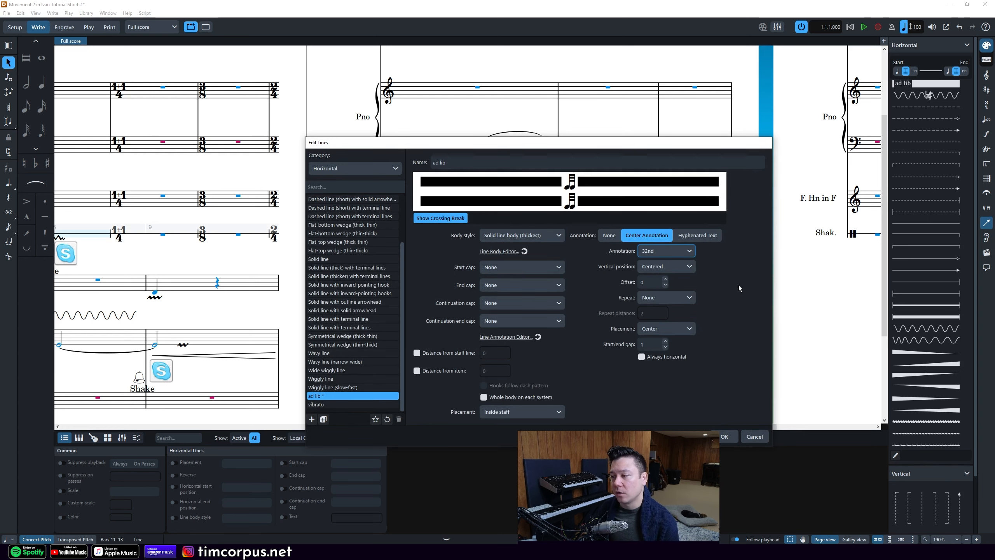
# Set the ad lib line's annotation repeat to Accelerating.
pyautogui.click(691, 298)
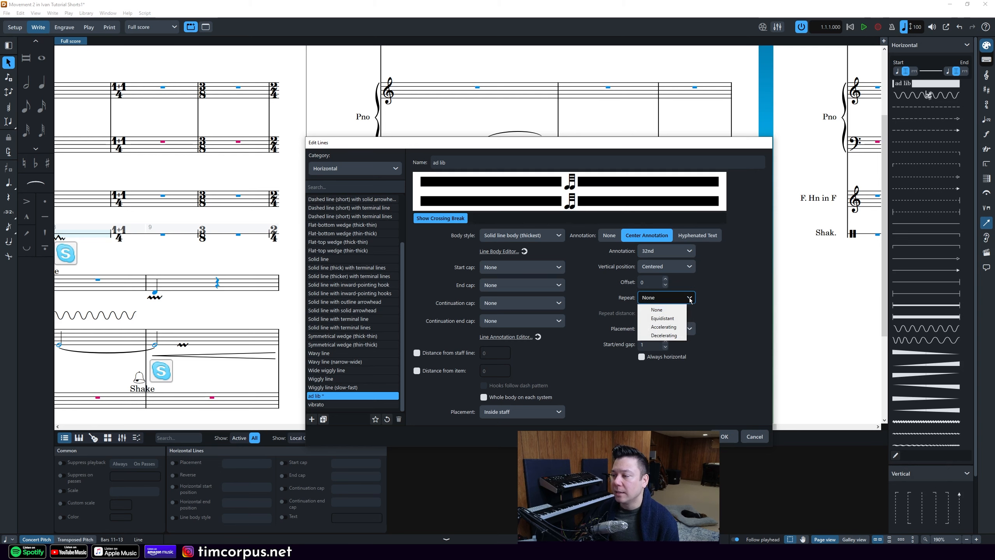
pyautogui.click(674, 327)
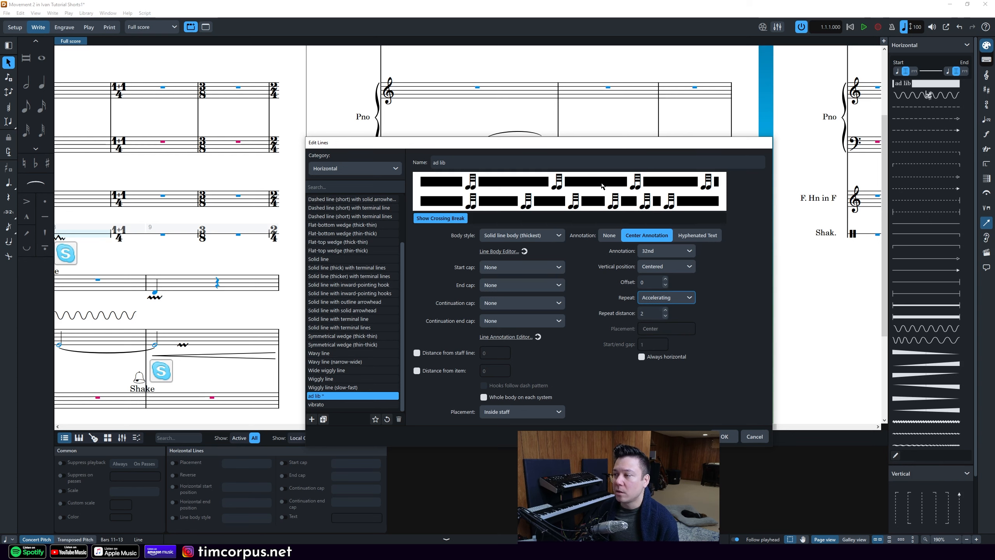
pyautogui.click(649, 267)
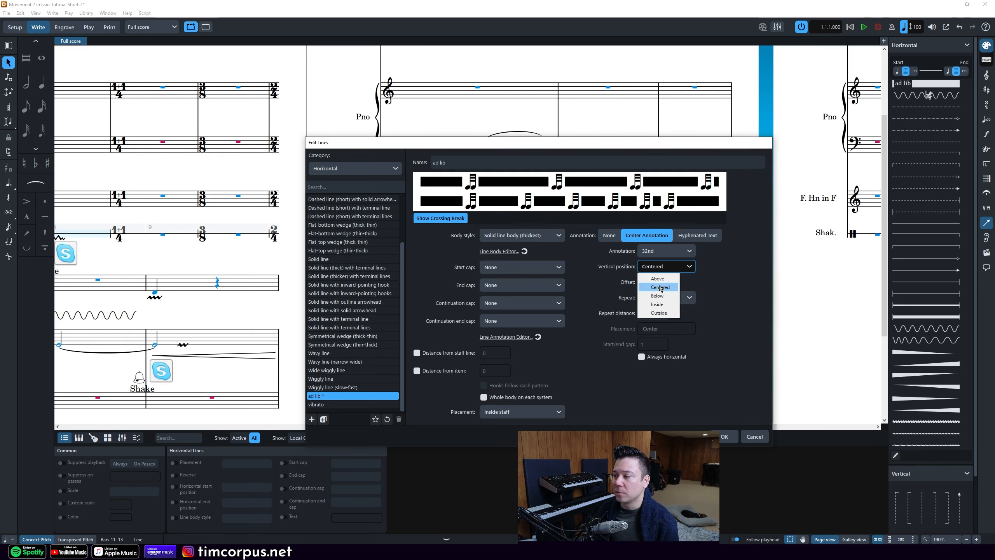
pyautogui.click(661, 278)
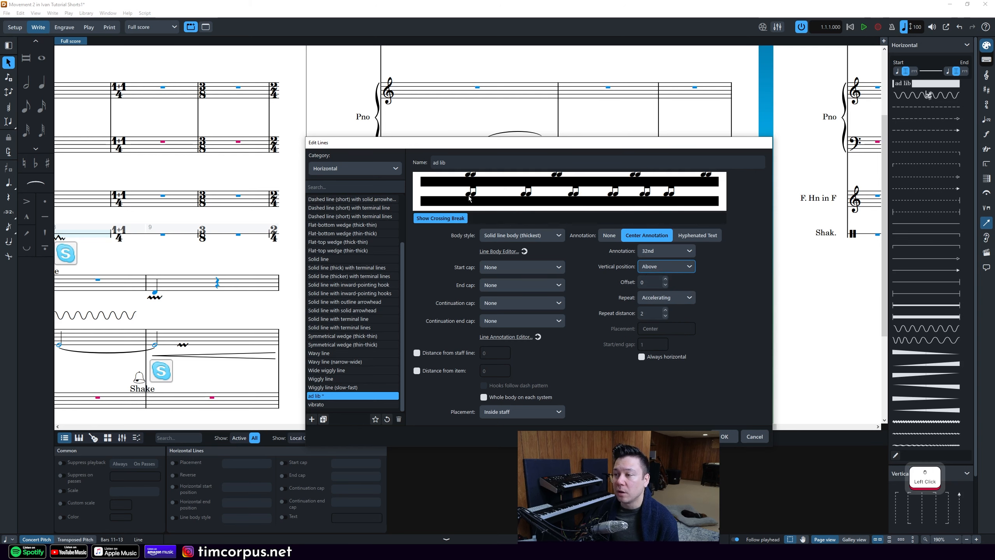
pyautogui.click(653, 267)
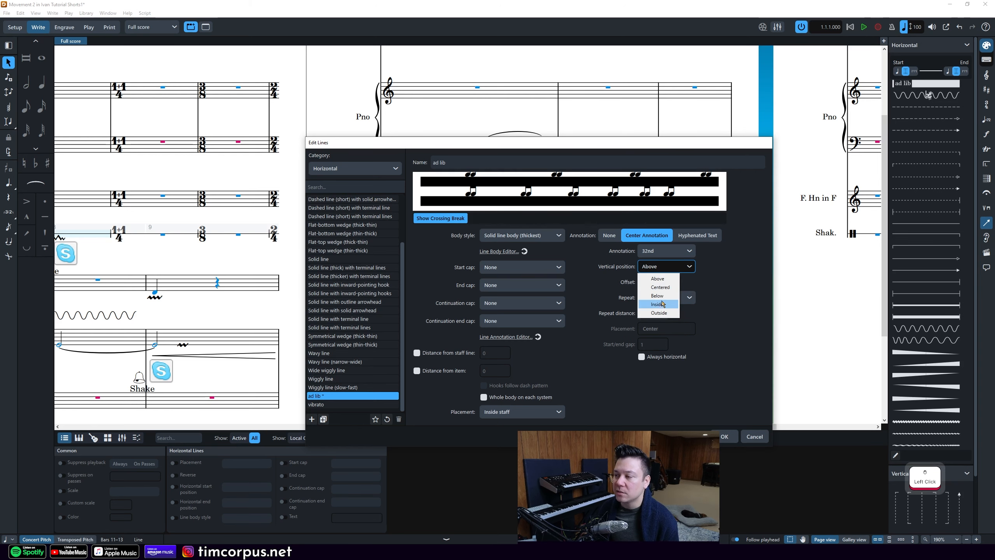
pyautogui.click(661, 287)
# Apply the ad lib line changes to the score and examine the existing lines in piano bars 11–13.
pyautogui.click(728, 436)
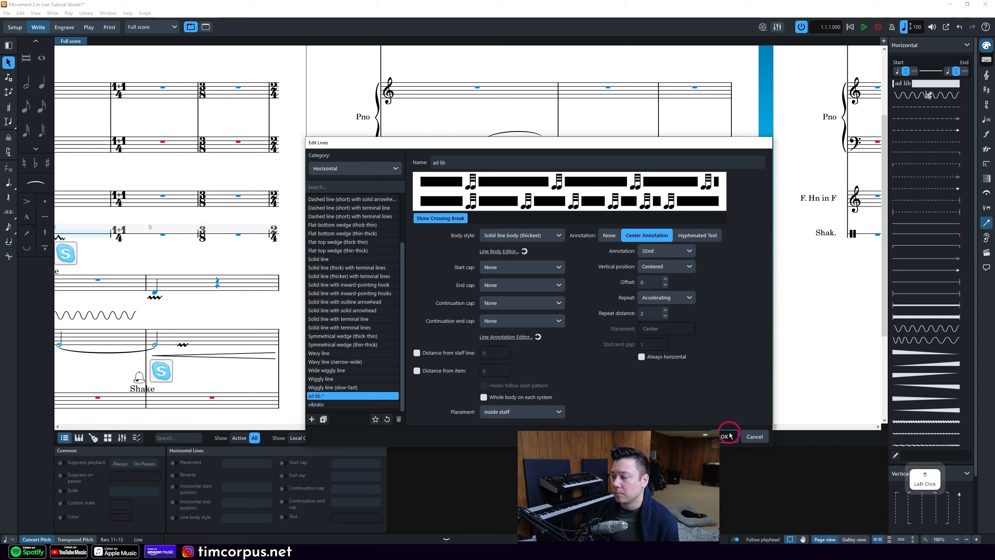
pyautogui.click(588, 111)
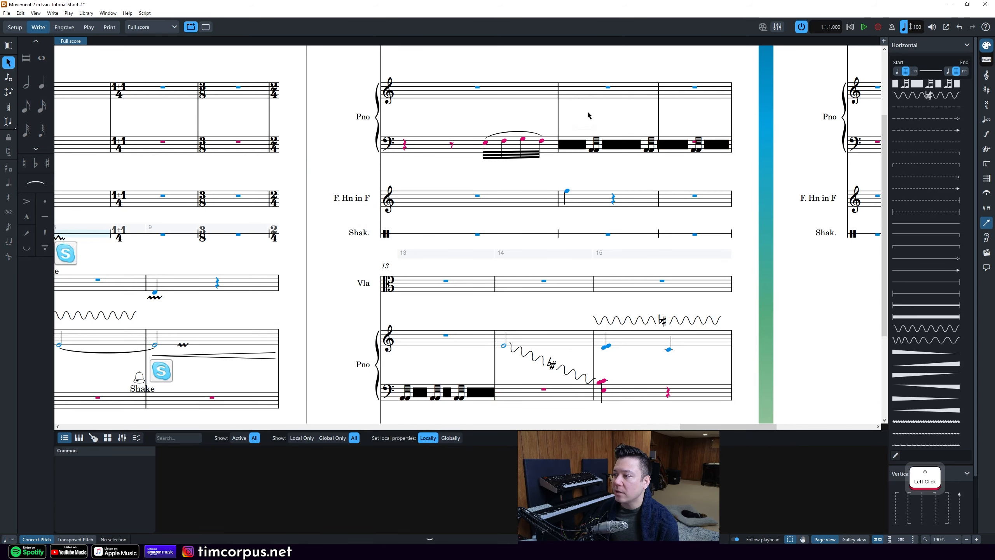
pyautogui.keyDown('ctrl'); pyautogui.scroll(3, 654, 102); pyautogui.keyUp('ctrl')
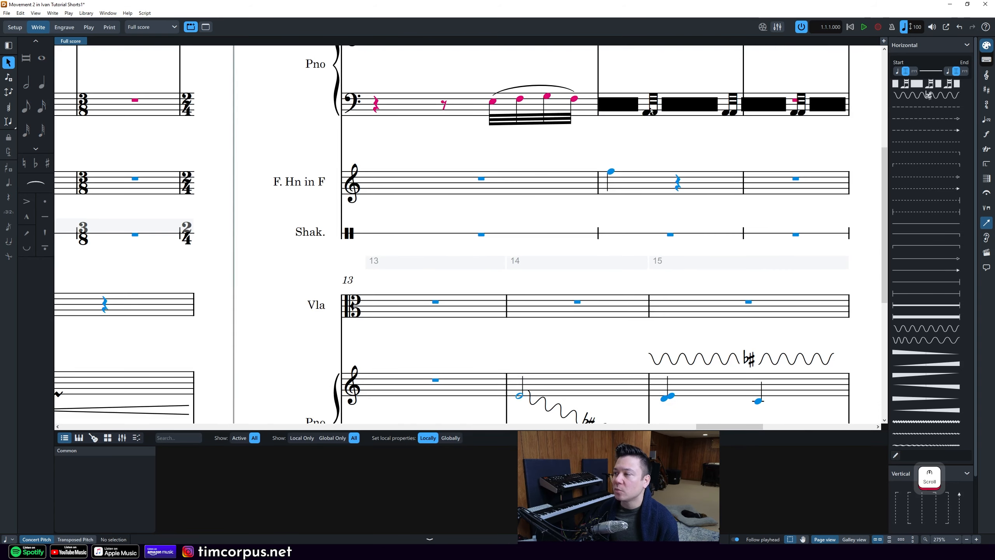
pyautogui.scroll(-3, 729, 112)
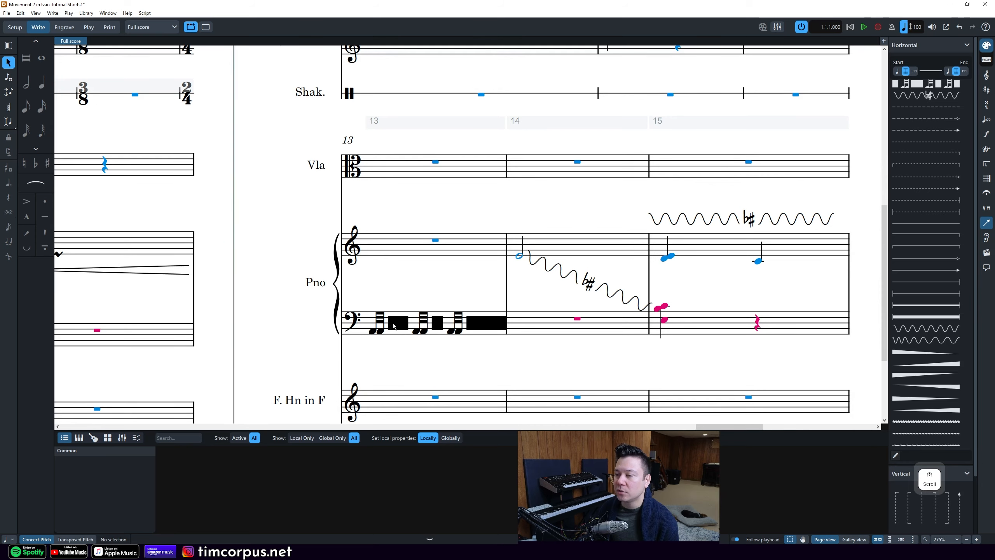
pyautogui.keyDown('ctrl'); pyautogui.scroll(-3, 506, 327); pyautogui.keyUp('ctrl')
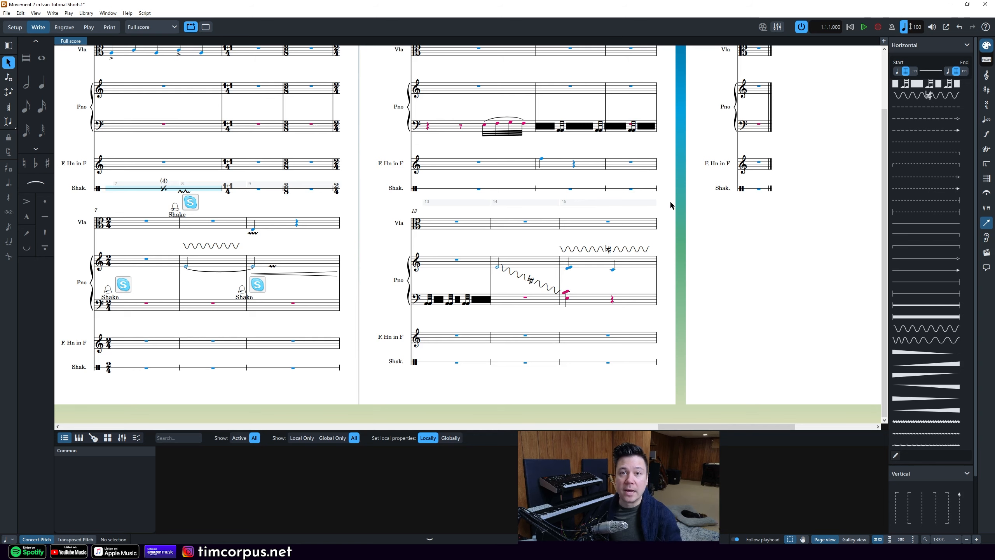
# Add three bars after bar 16 at the end of the flow.
pyautogui.moveTo(671, 202); pyautogui.dragTo(562, 272)
pyautogui.click(649, 193)
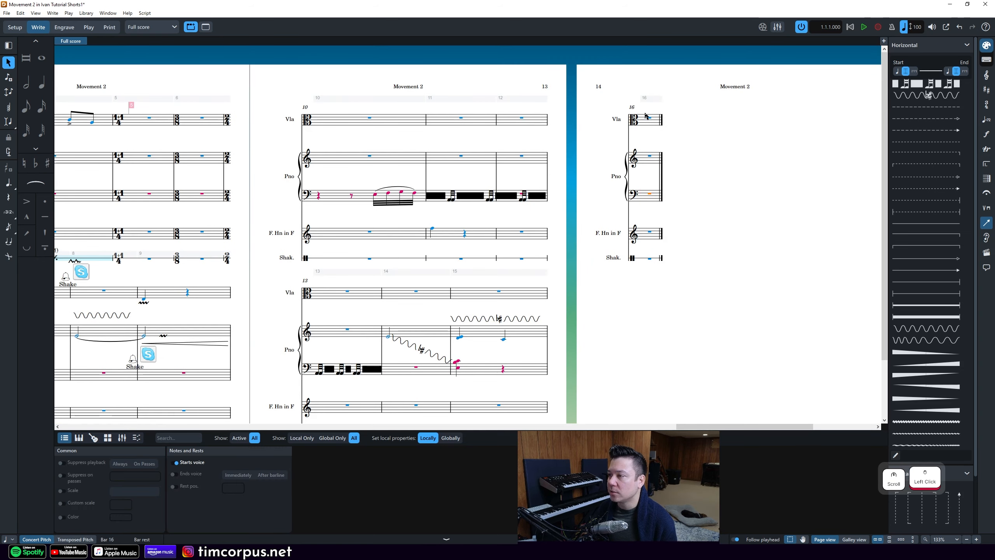
pyautogui.click(649, 98)
pyautogui.click(663, 93)
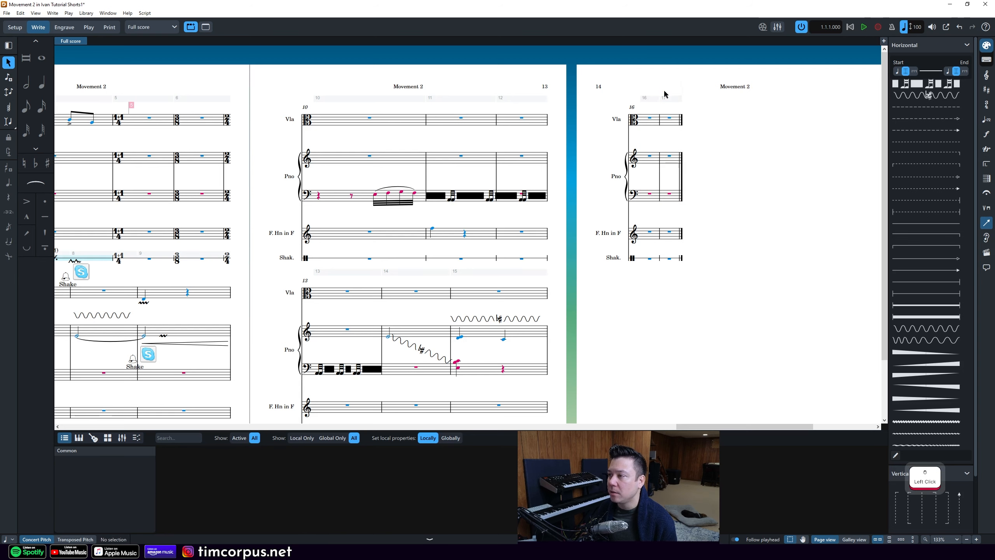
pyautogui.click(672, 98)
pyautogui.click(681, 92)
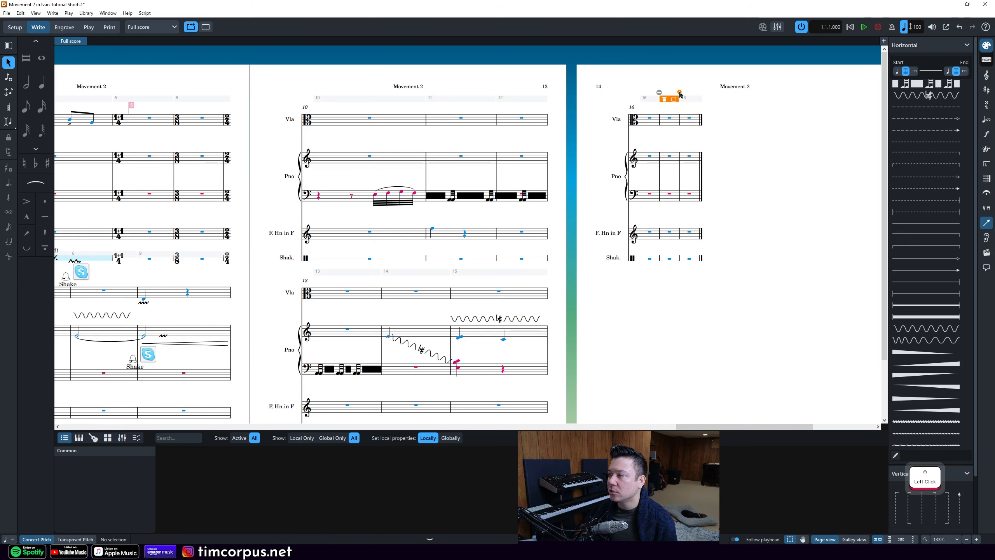
# Apply the ad lib line across bars 16–18 of the piano's bass staff.
pyautogui.click(680, 197)
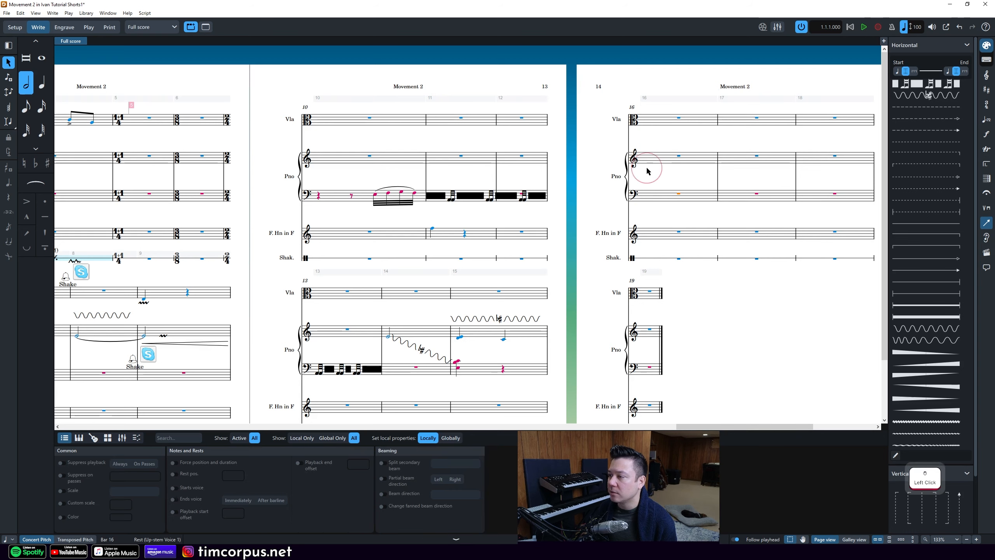
pyautogui.moveTo(644, 166); pyautogui.dragTo(857, 212)
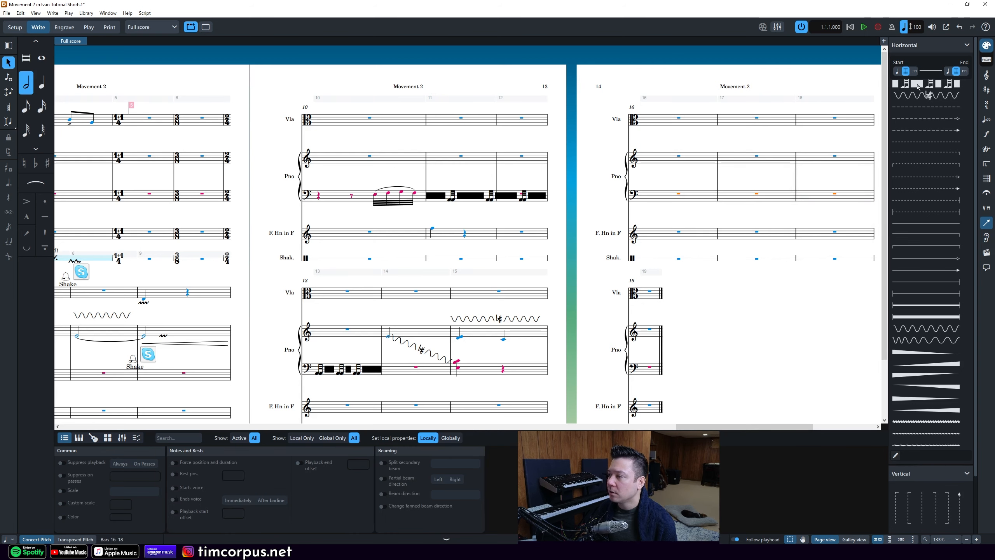
pyautogui.click(918, 85)
pyautogui.click(819, 186)
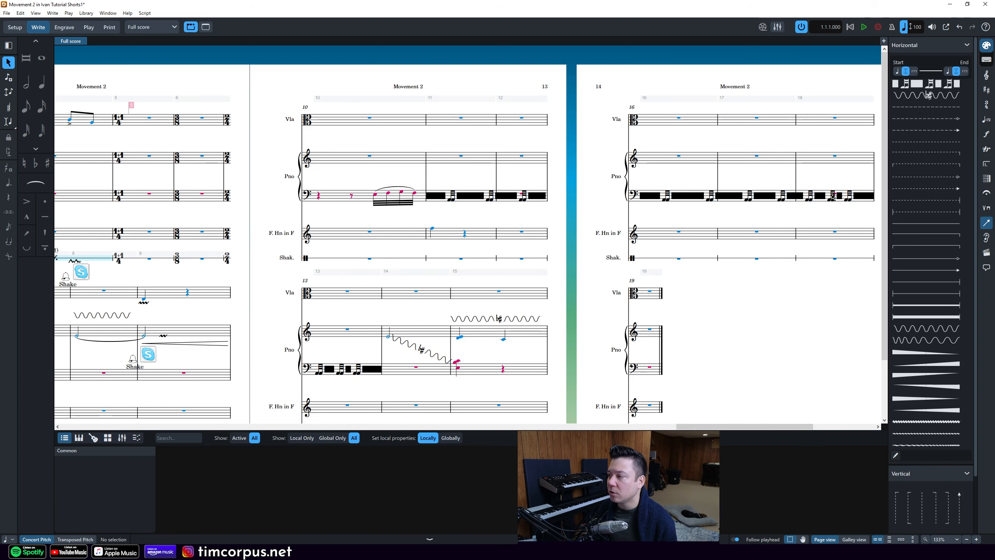
# Remove the rests from bars 16–18 of the piano's bass staff.
pyautogui.scroll(2, 846, 187)
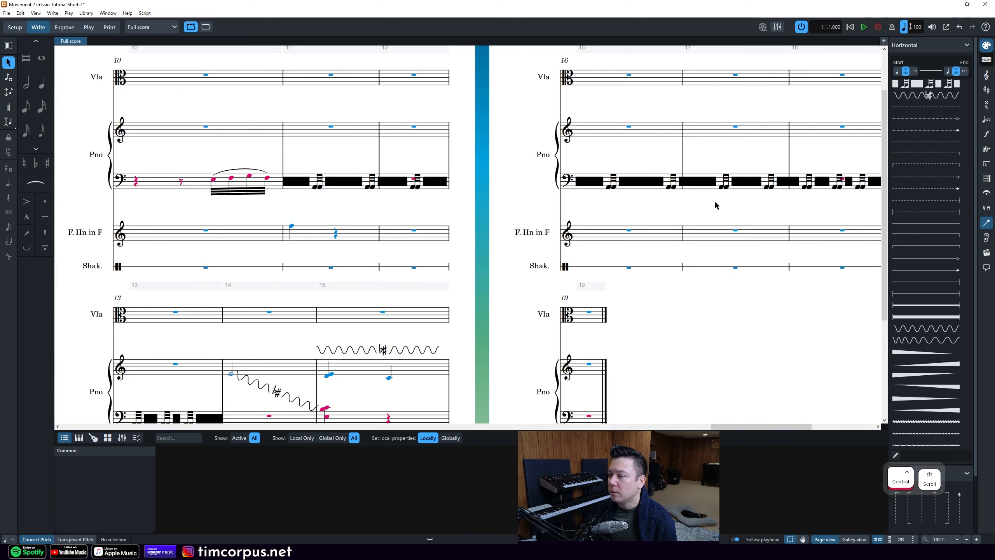
pyautogui.hscroll(1, 714, 201)
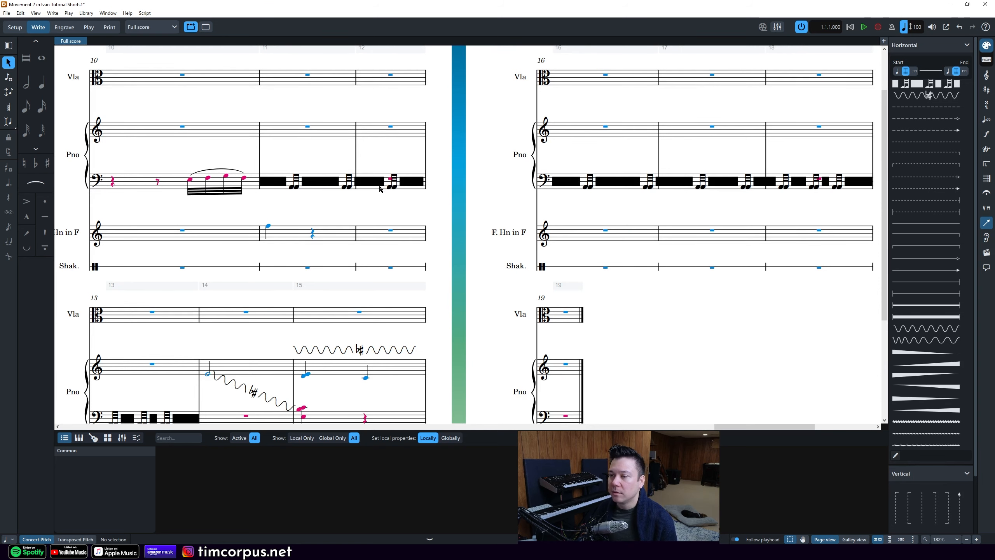
pyautogui.scroll(5, 392, 182)
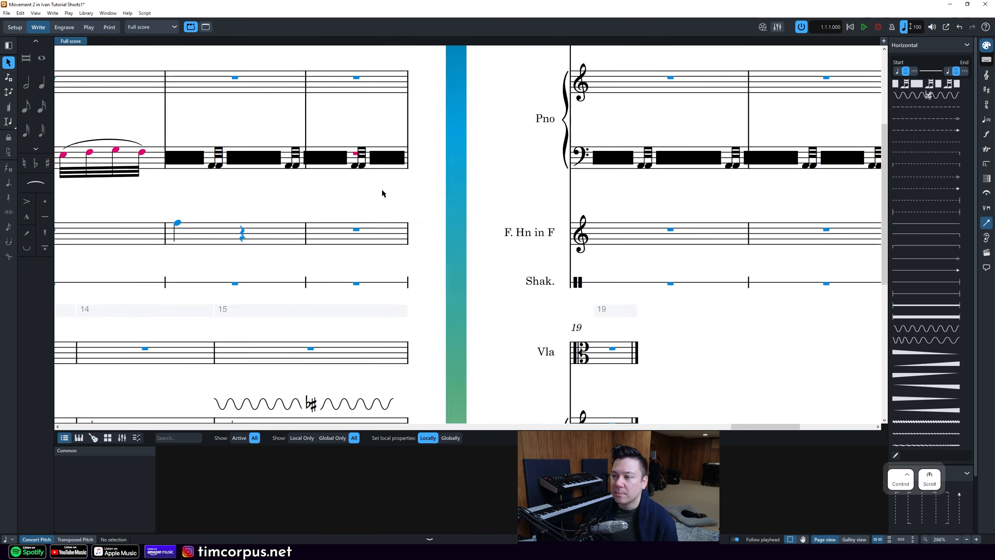
pyautogui.scroll(-5, 309, 131)
pyautogui.hscroll(3, 642, 216)
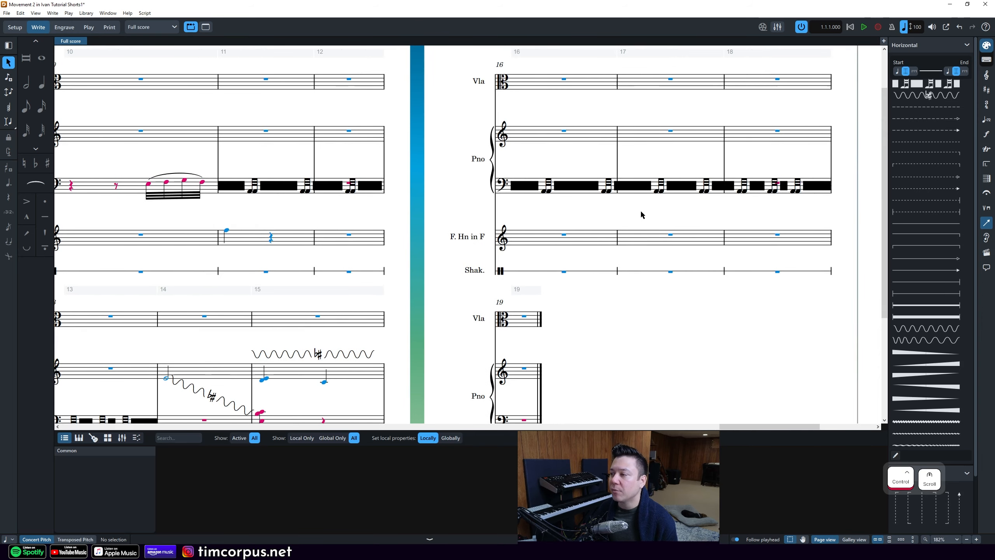
pyautogui.moveTo(773, 157); pyautogui.dragTo(451, 201)
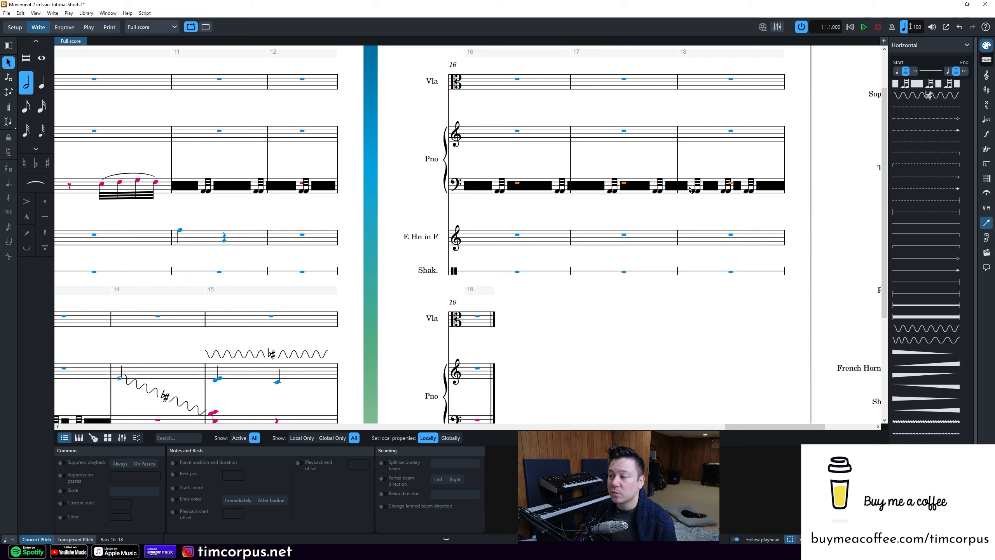
pyautogui.click(20, 13)
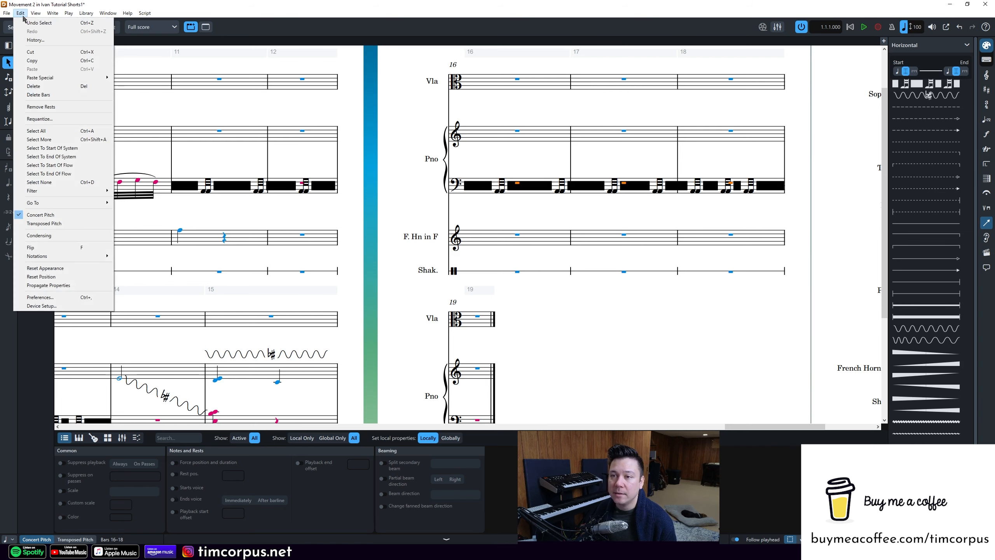
pyautogui.click(41, 106)
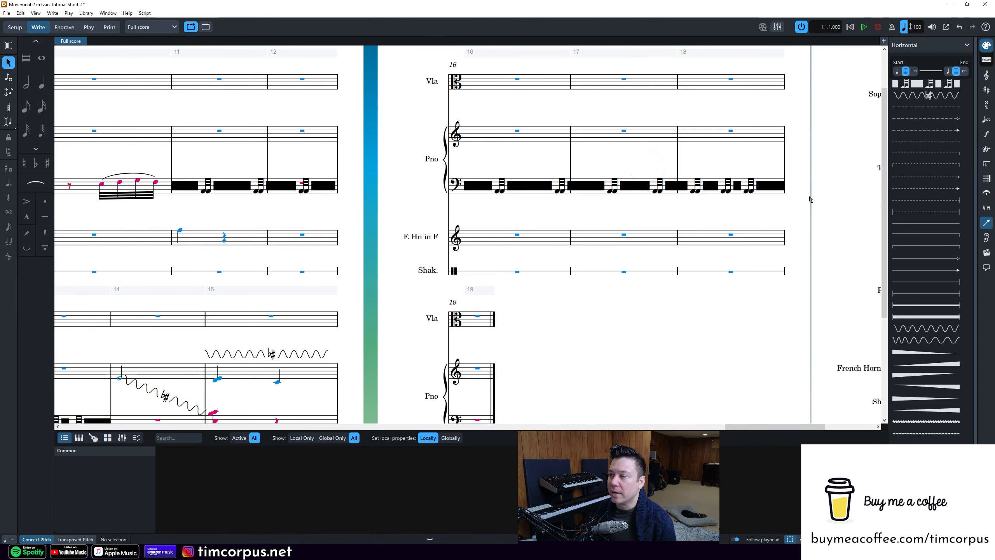